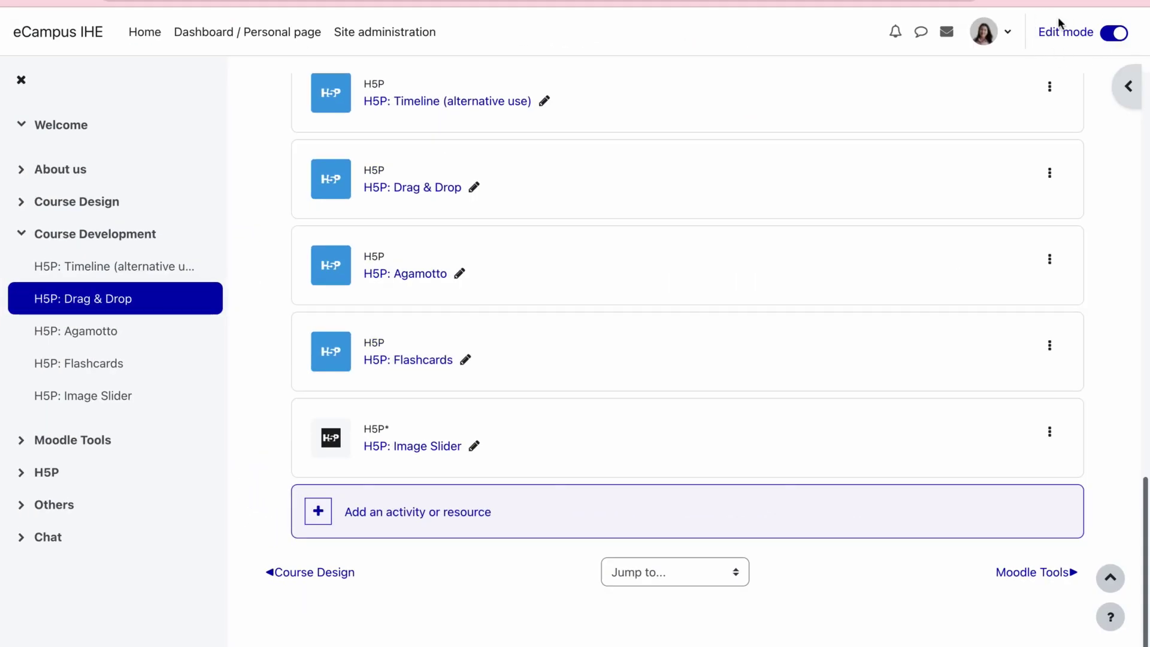
Add an H5P activity to Course Development named 'BBQ with friends'.
{"action": "left_click", "coordinate": [391, 518]}
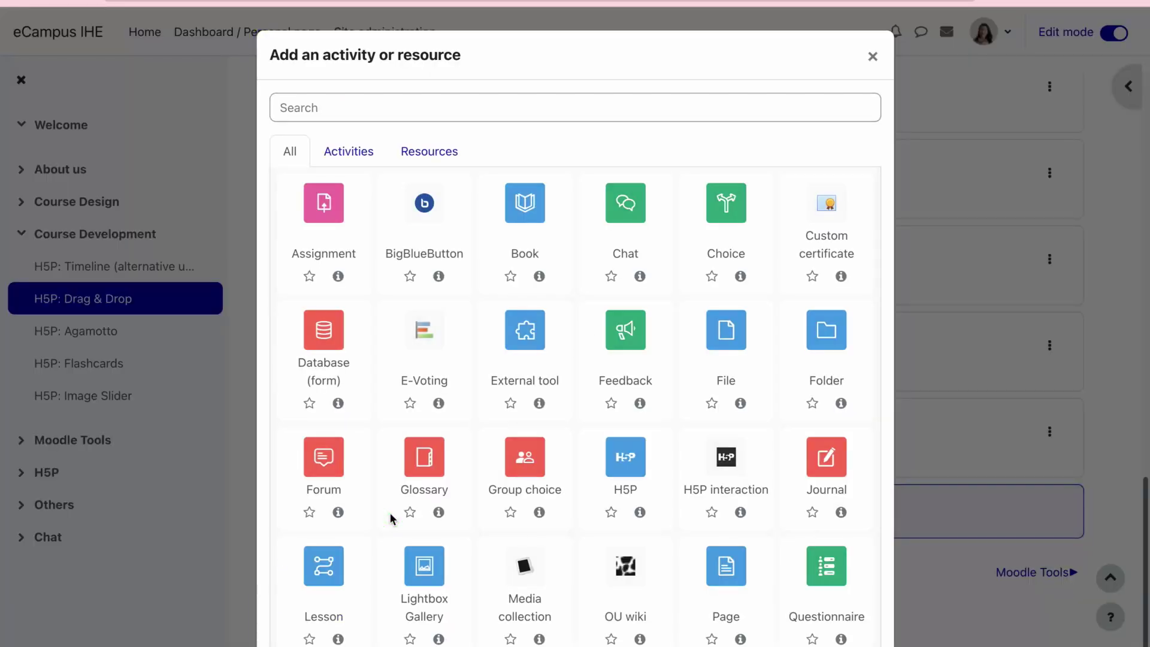
{"action": "scroll", "coordinate": [493, 467], "scroll_direction": "down", "scroll_amount": 3}
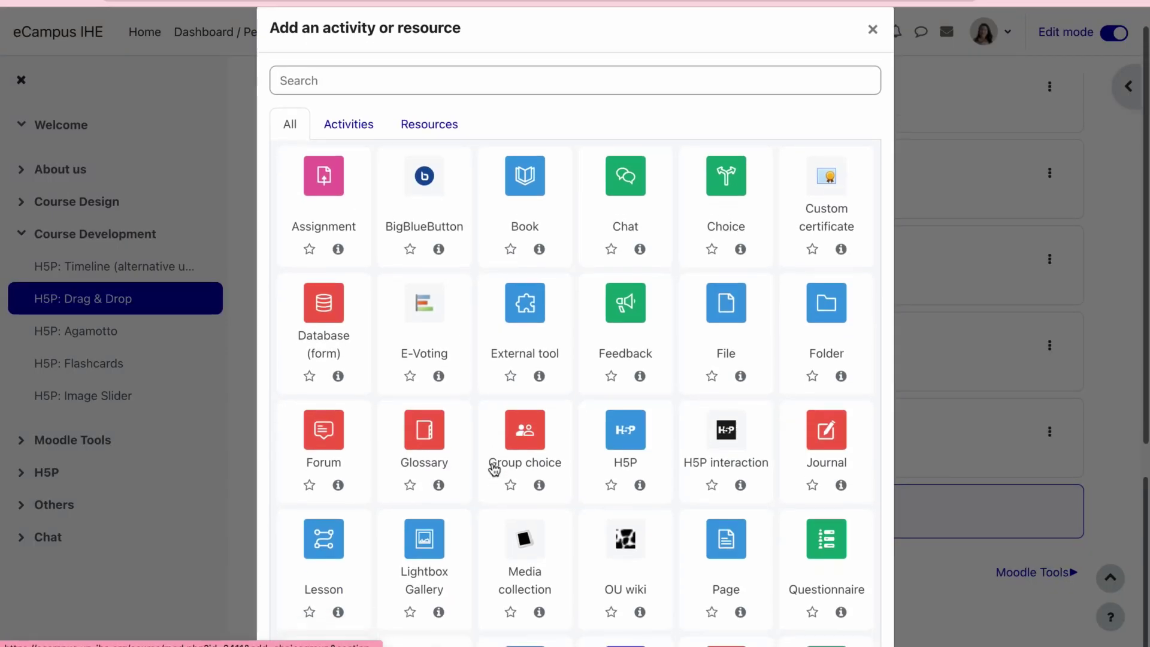
{"action": "left_click", "coordinate": [623, 305]}
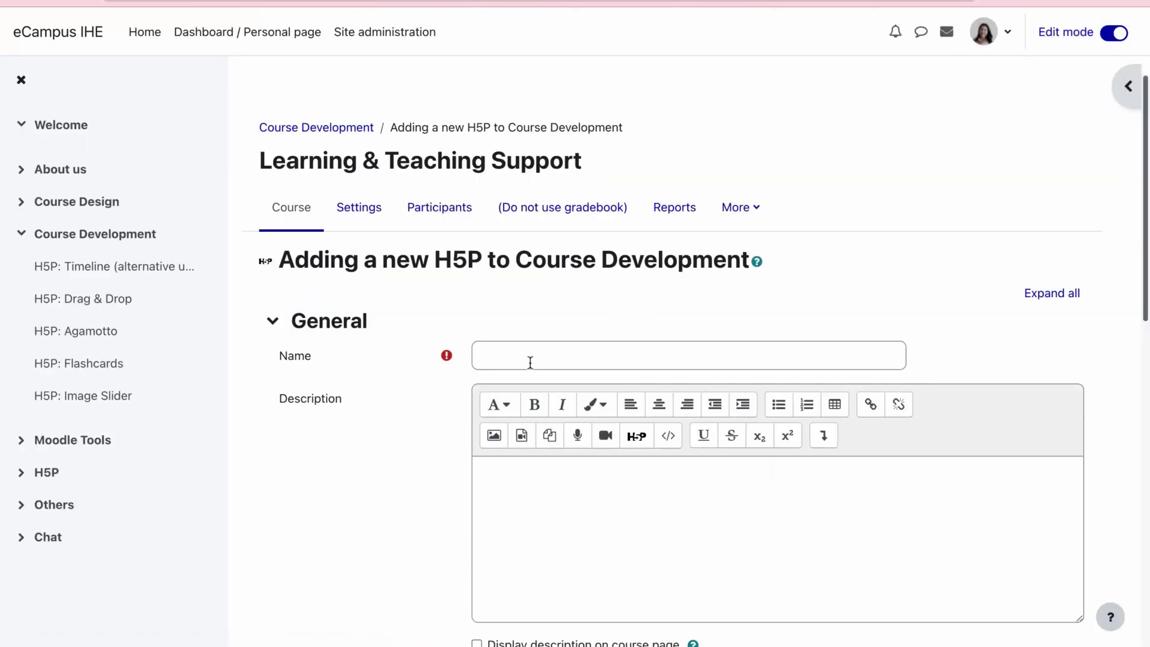
{"action": "left_click", "coordinate": [530, 363]}
{"action": "type", "text": "BBQ"}
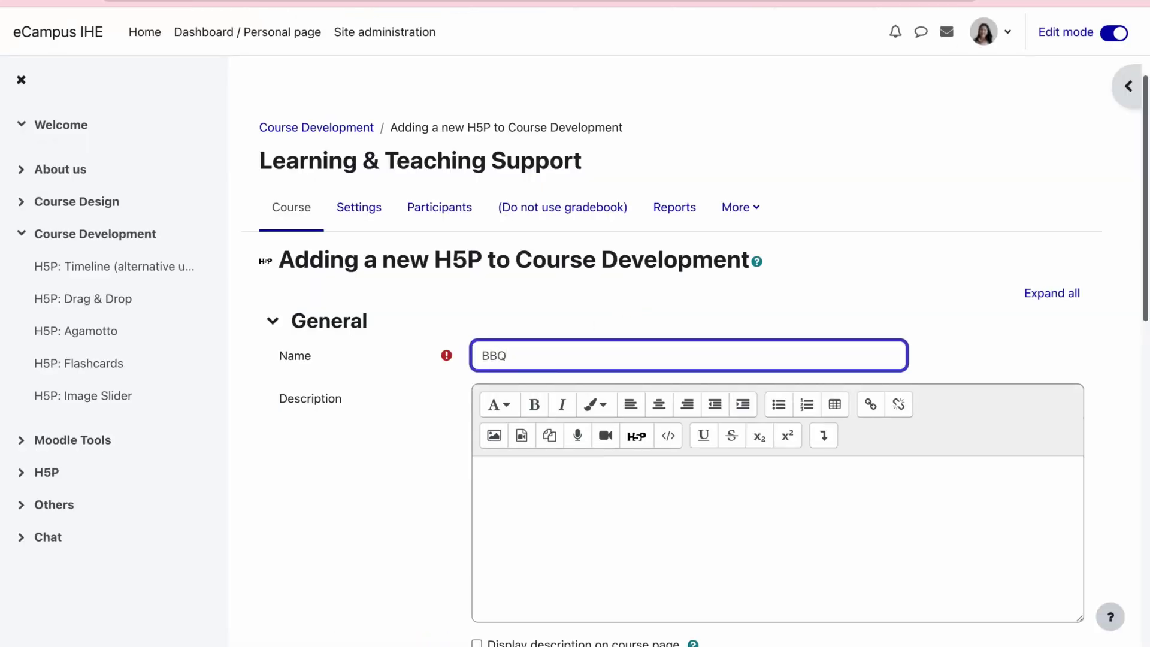
{"action": "type", "text": " with friends"}
{"action": "scroll", "coordinate": [548, 485], "scroll_direction": "down", "scroll_amount": 5}
{"action": "left_click", "coordinate": [550, 252]}
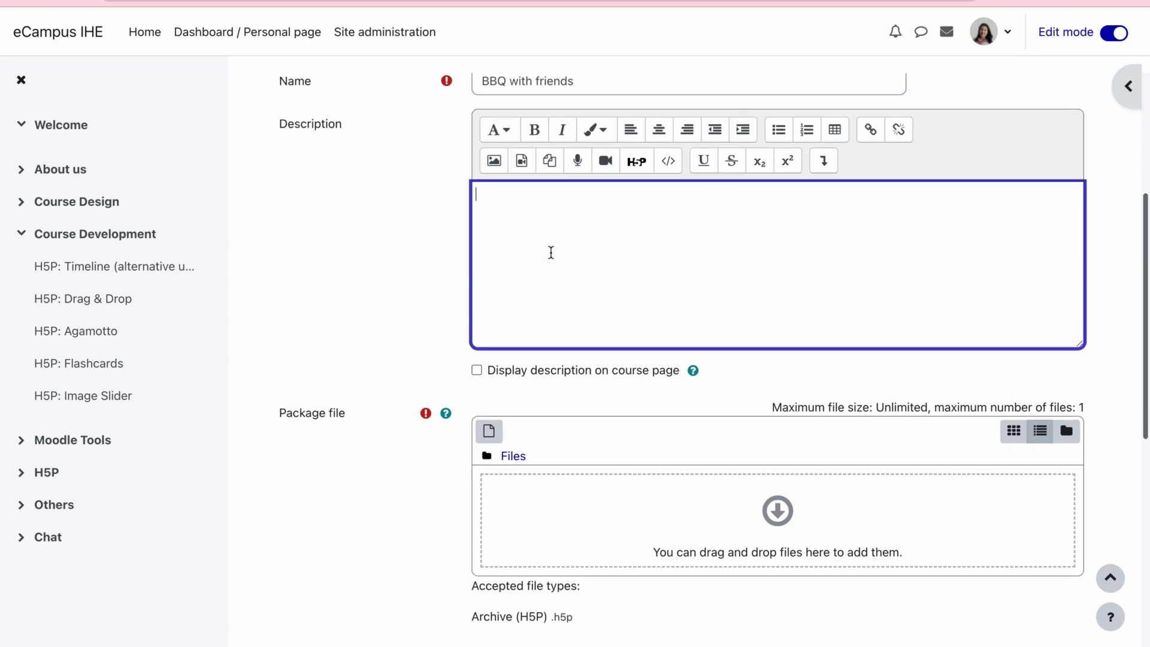
{"action": "scroll", "coordinate": [551, 252], "scroll_direction": "down", "scroll_amount": 4}
{"action": "scroll", "coordinate": [607, 371], "scroll_direction": "down", "scroll_amount": 1}
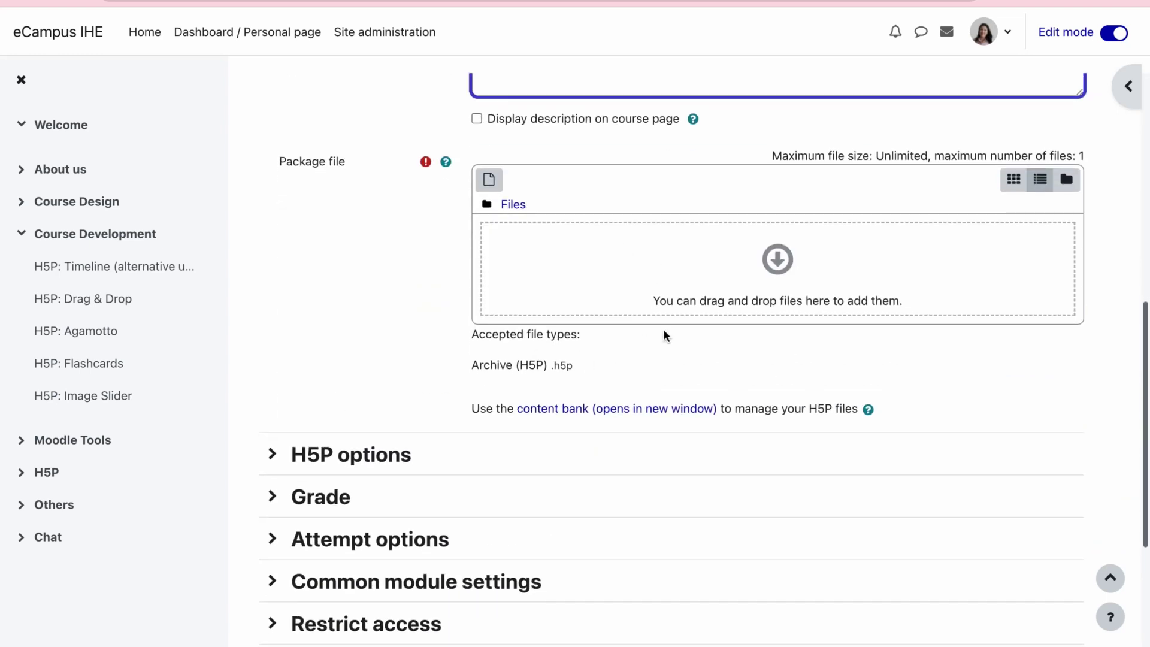
Create new Image Hotspots content from the content bank.
{"action": "left_click", "coordinate": [544, 418]}
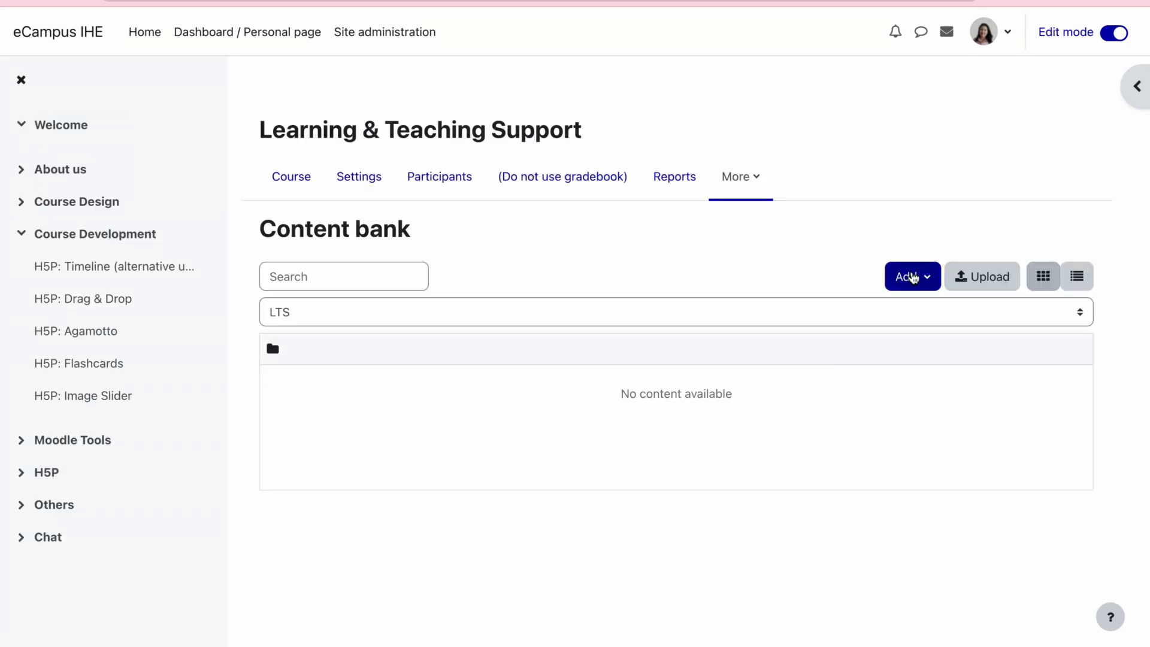
{"action": "left_click", "coordinate": [916, 285]}
{"action": "scroll", "coordinate": [882, 359], "scroll_direction": "down", "scroll_amount": 10}
{"action": "scroll", "coordinate": [882, 359], "scroll_direction": "down", "scroll_amount": 2}
{"action": "left_click", "coordinate": [868, 367]}
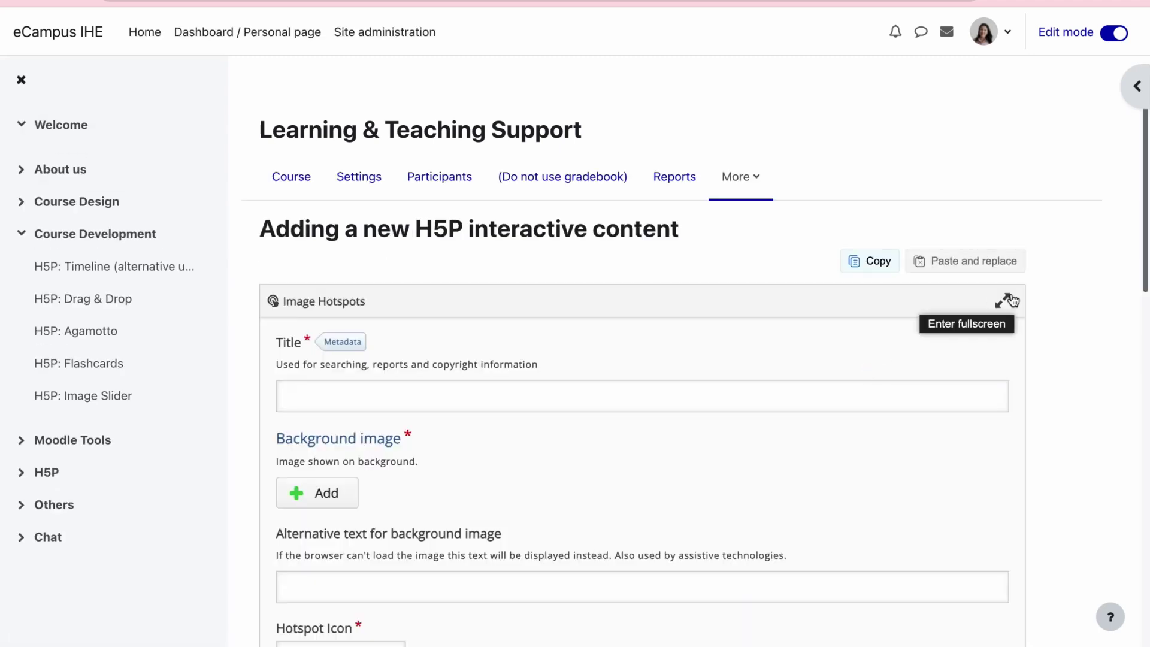
Expand the H5P editor to fullscreen and title the content 'BBQ with Friends'.
{"action": "left_click", "coordinate": [1010, 300]}
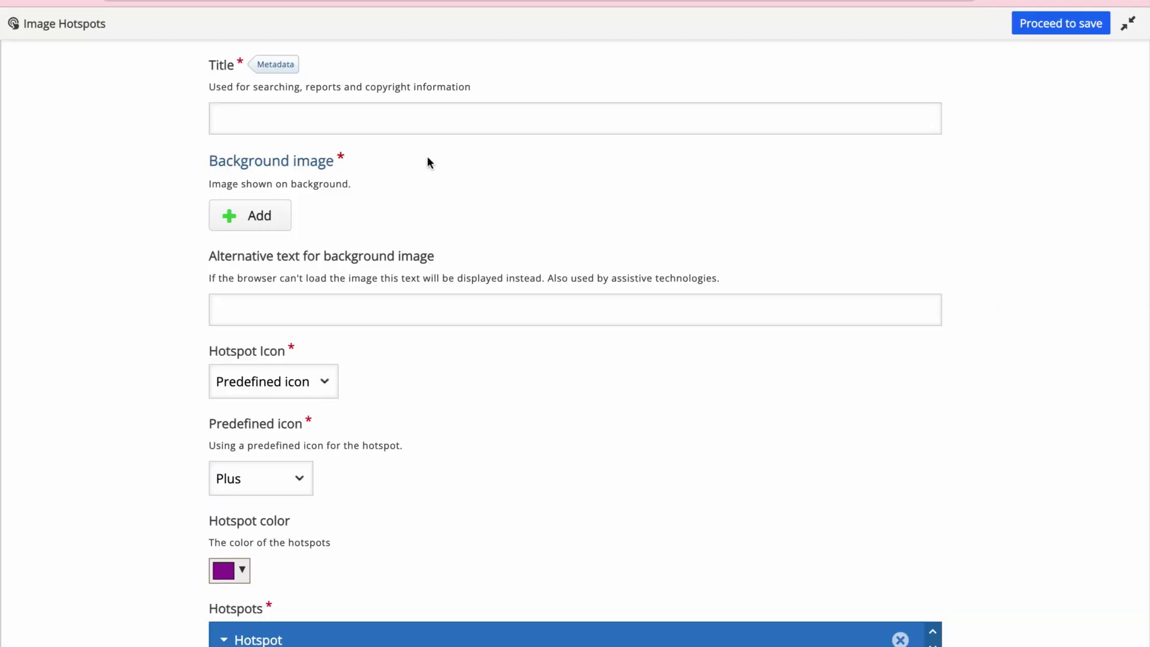
{"action": "left_click", "coordinate": [360, 122]}
{"action": "left_click", "coordinate": [361, 183]}
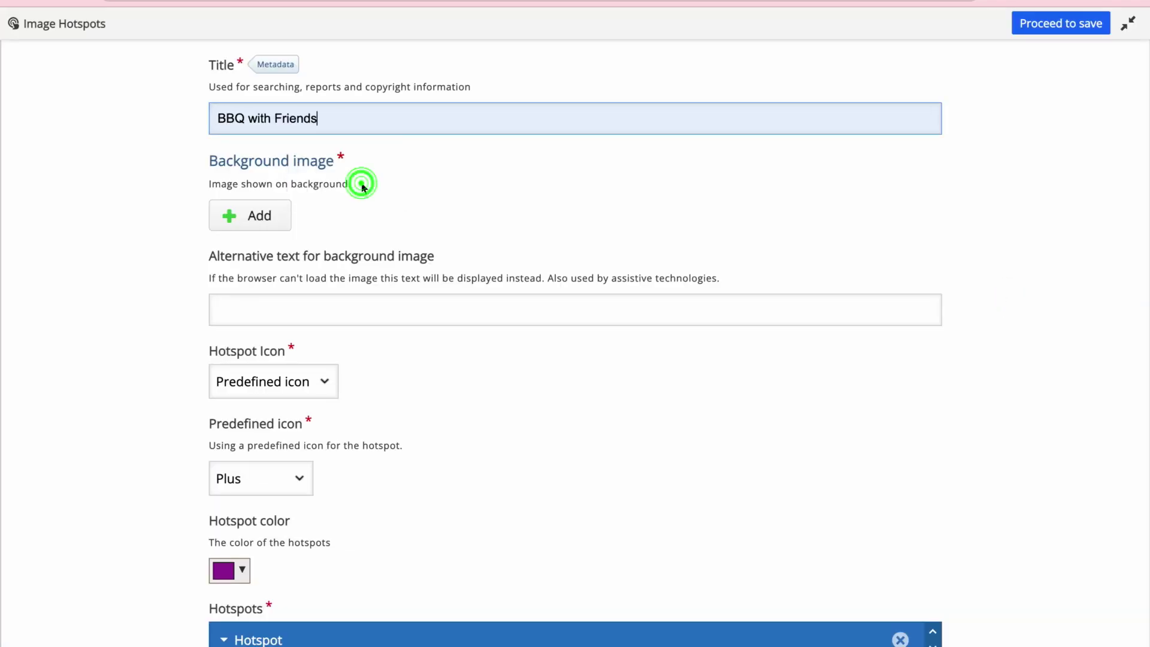
{"action": "scroll", "coordinate": [511, 235], "scroll_direction": "down", "scroll_amount": 1}
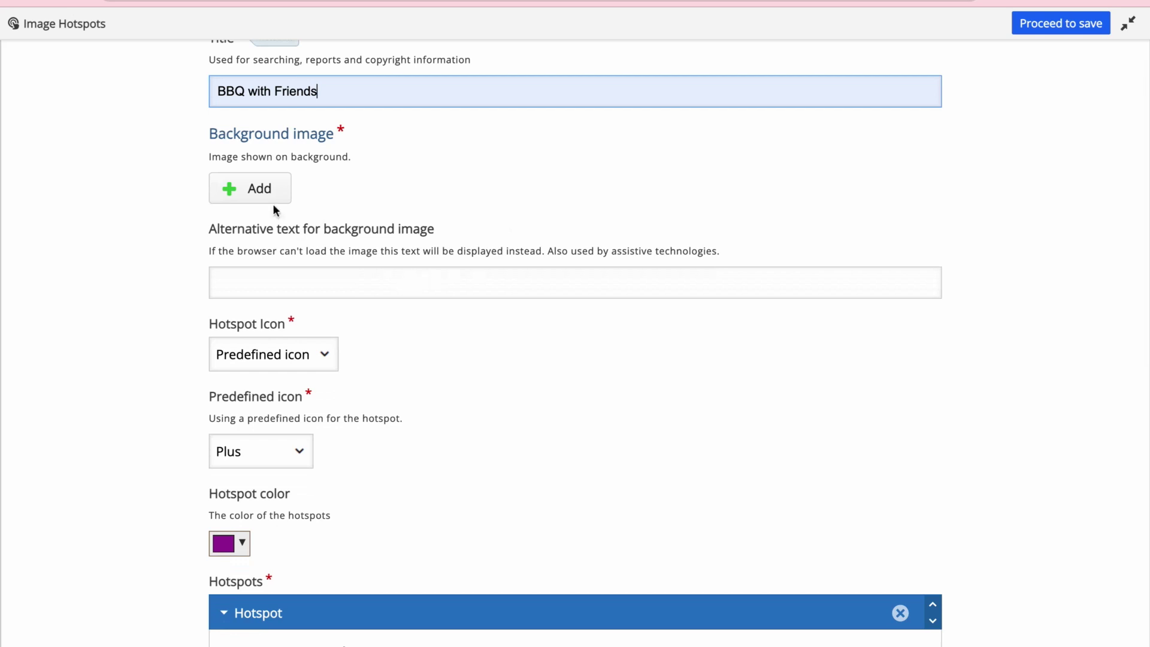
Upload pexels-pixabay-533325.jpg as the background image.
{"action": "left_click", "coordinate": [256, 189]}
{"action": "left_click", "coordinate": [434, 204]}
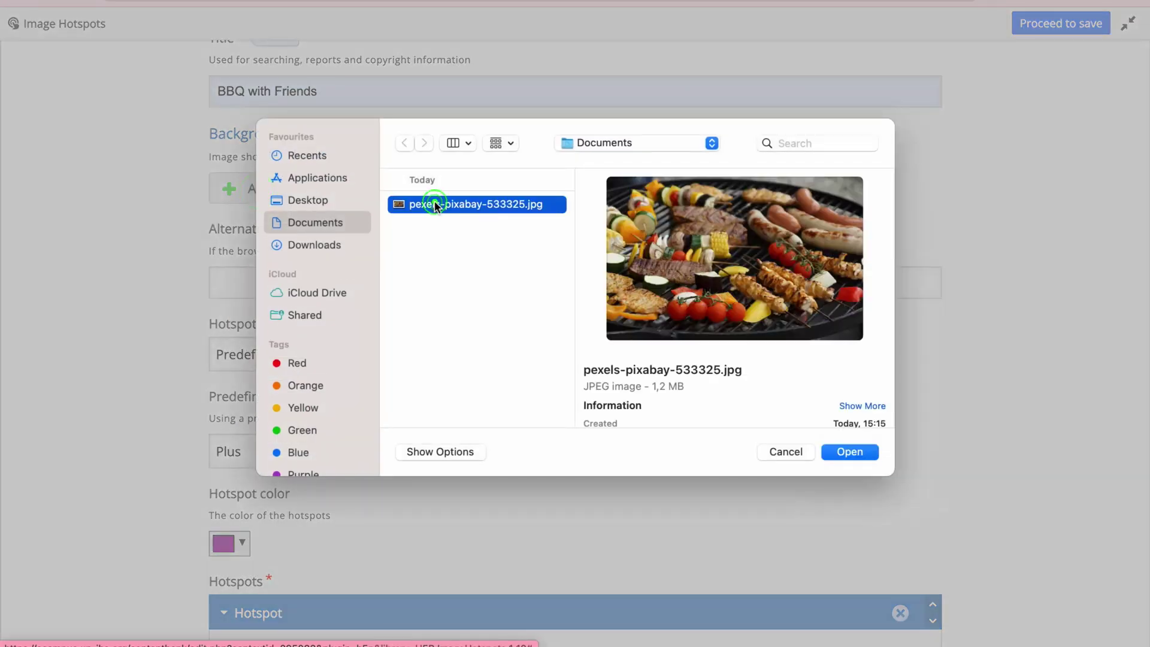
{"action": "left_click", "coordinate": [850, 452]}
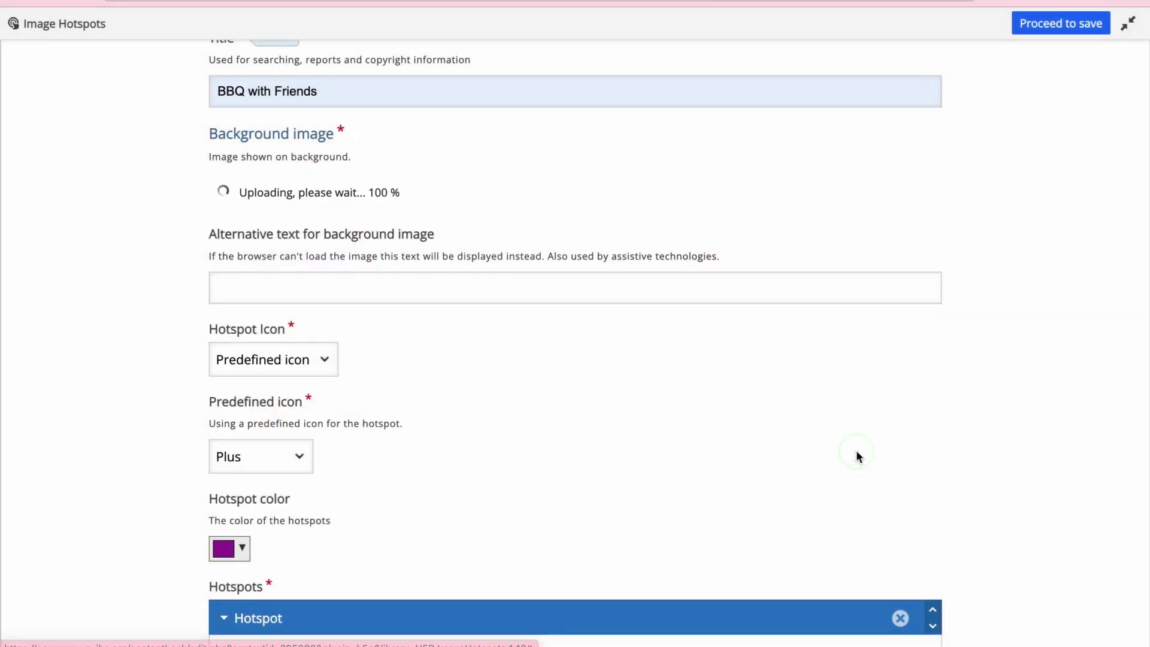
{"action": "scroll", "coordinate": [469, 427], "scroll_direction": "down", "scroll_amount": 1}
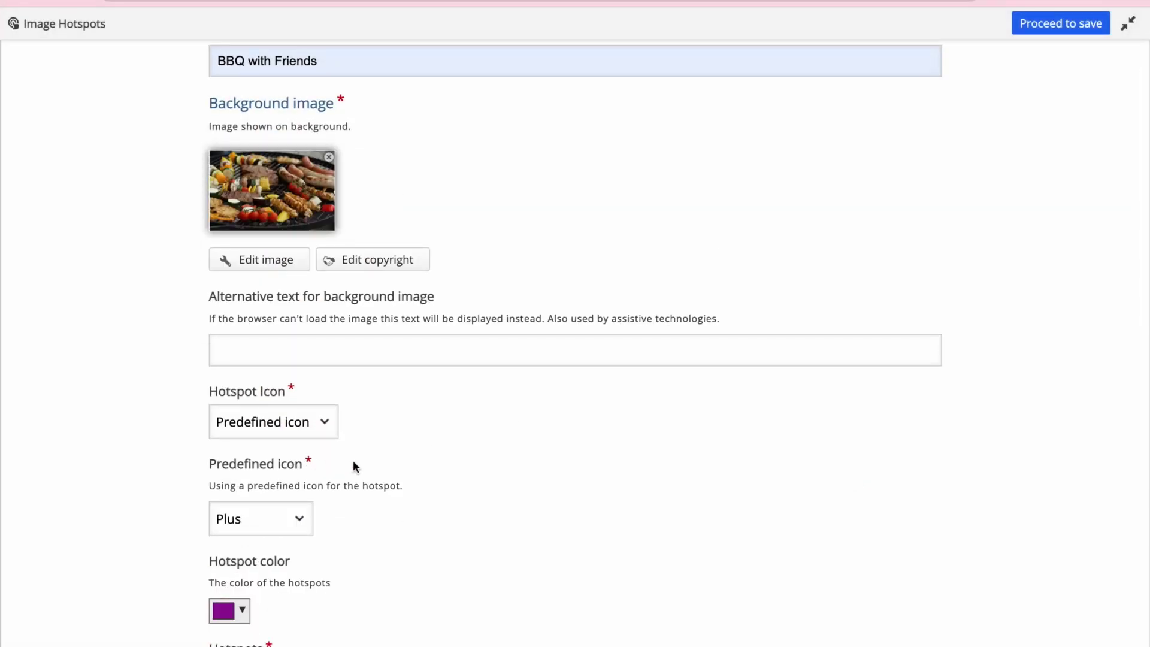
Leave the hotspot icon type set to Predefined icon.
{"action": "left_click", "coordinate": [303, 423]}
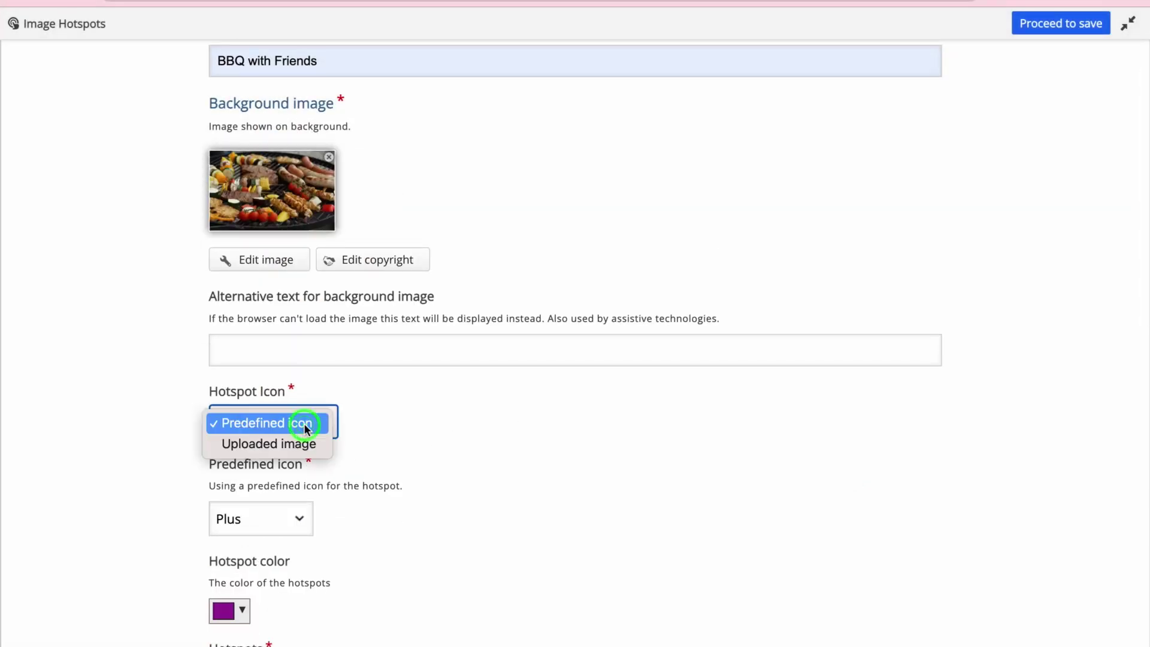
{"action": "left_click", "coordinate": [389, 416]}
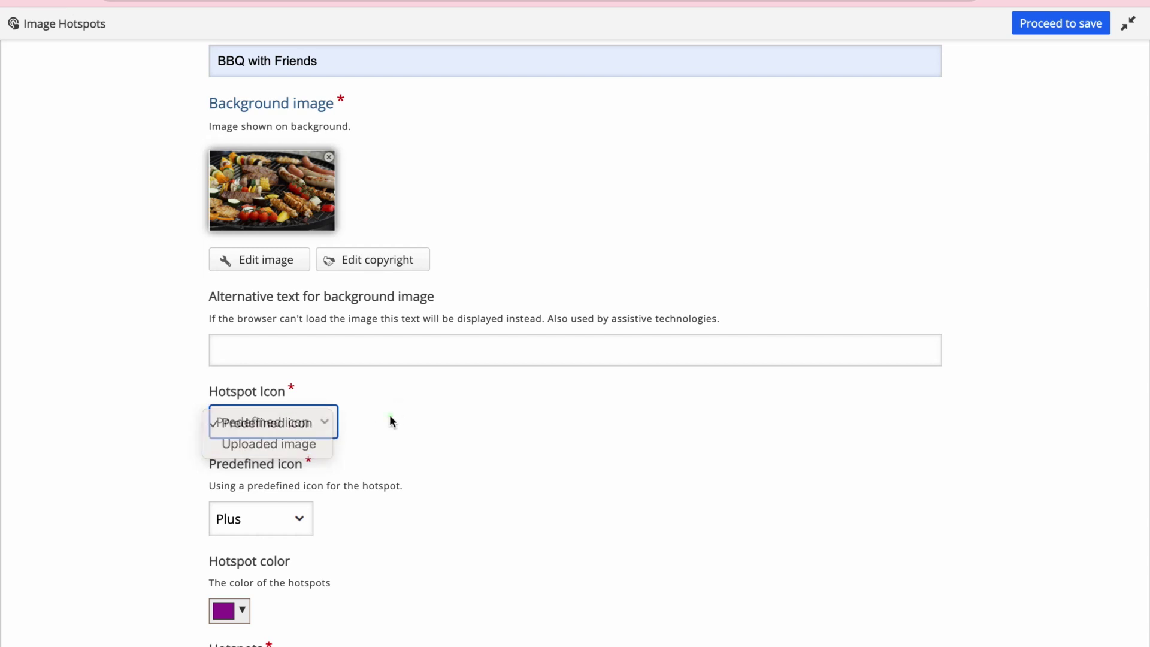
{"action": "scroll", "coordinate": [390, 417], "scroll_direction": "down", "scroll_amount": 1}
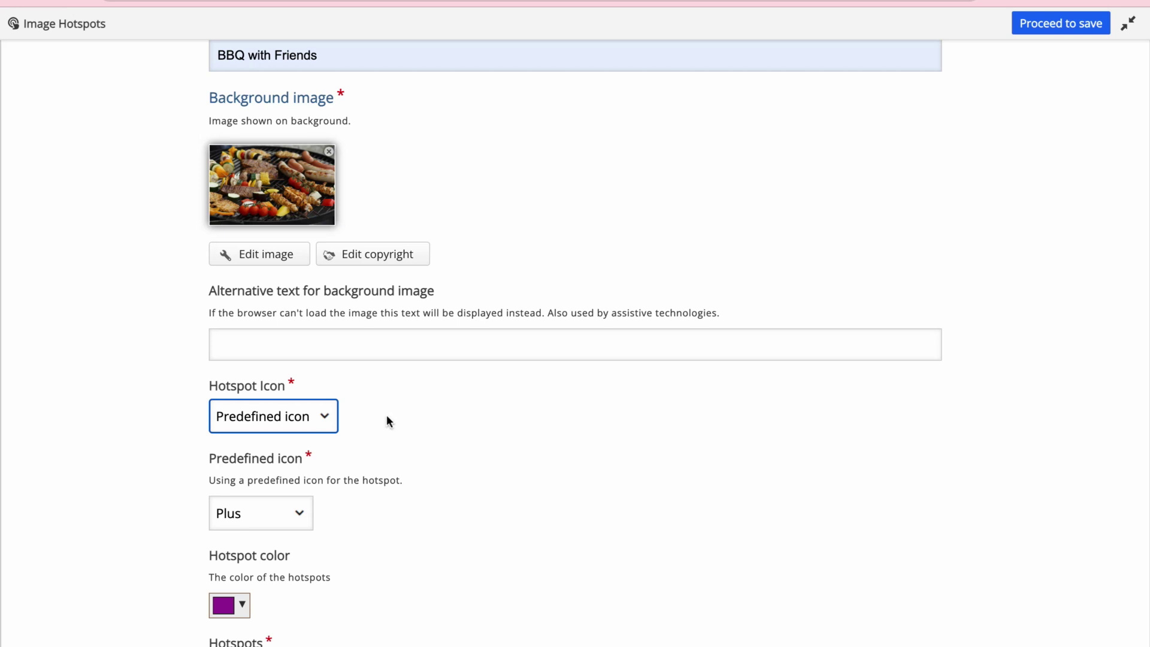
{"action": "scroll", "coordinate": [353, 443], "scroll_direction": "down", "scroll_amount": 2}
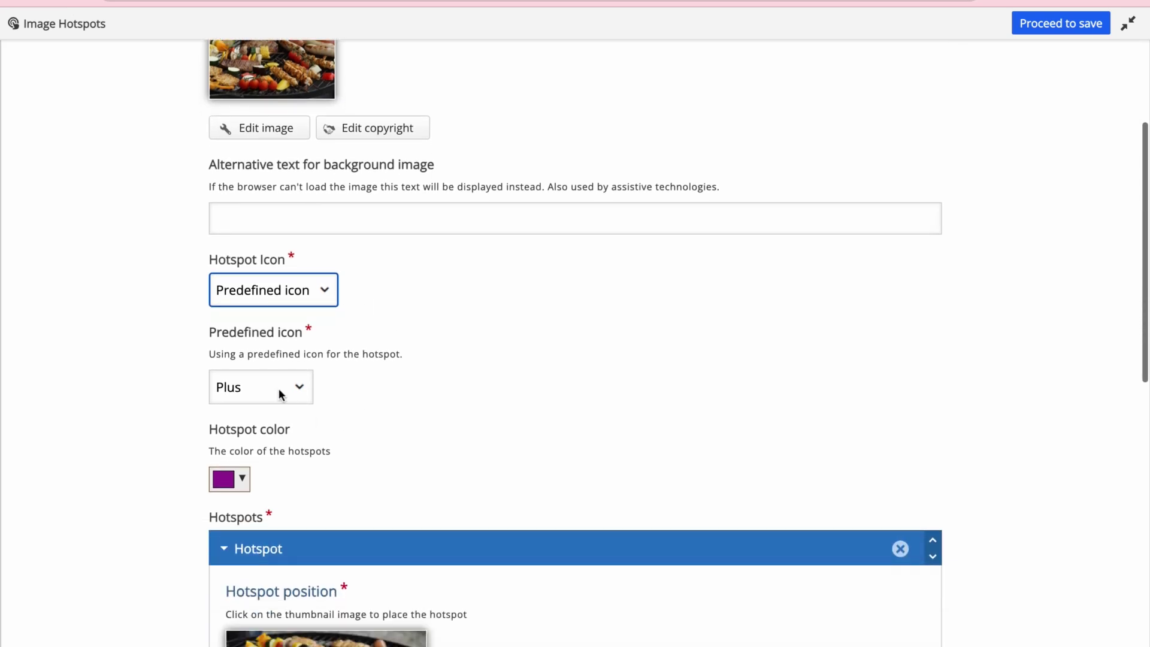
Keep Plus as the predefined hotspot icon.
{"action": "left_click", "coordinate": [279, 388]}
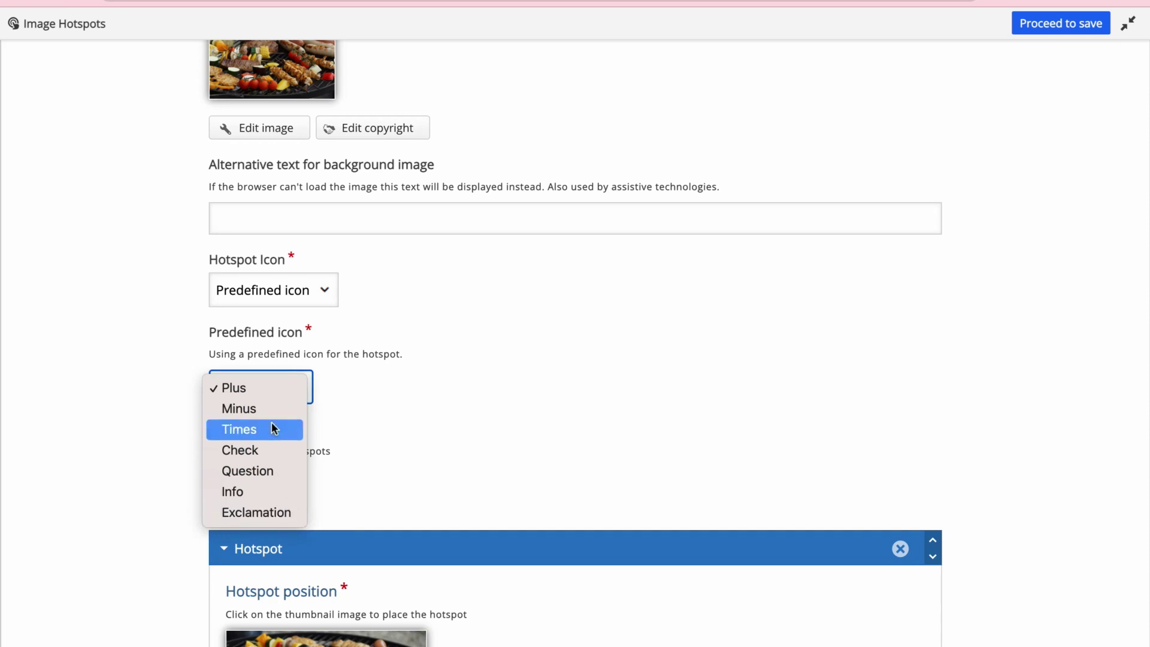
{"action": "left_click", "coordinate": [289, 390]}
{"action": "scroll", "coordinate": [367, 424], "scroll_direction": "down", "scroll_amount": 3}
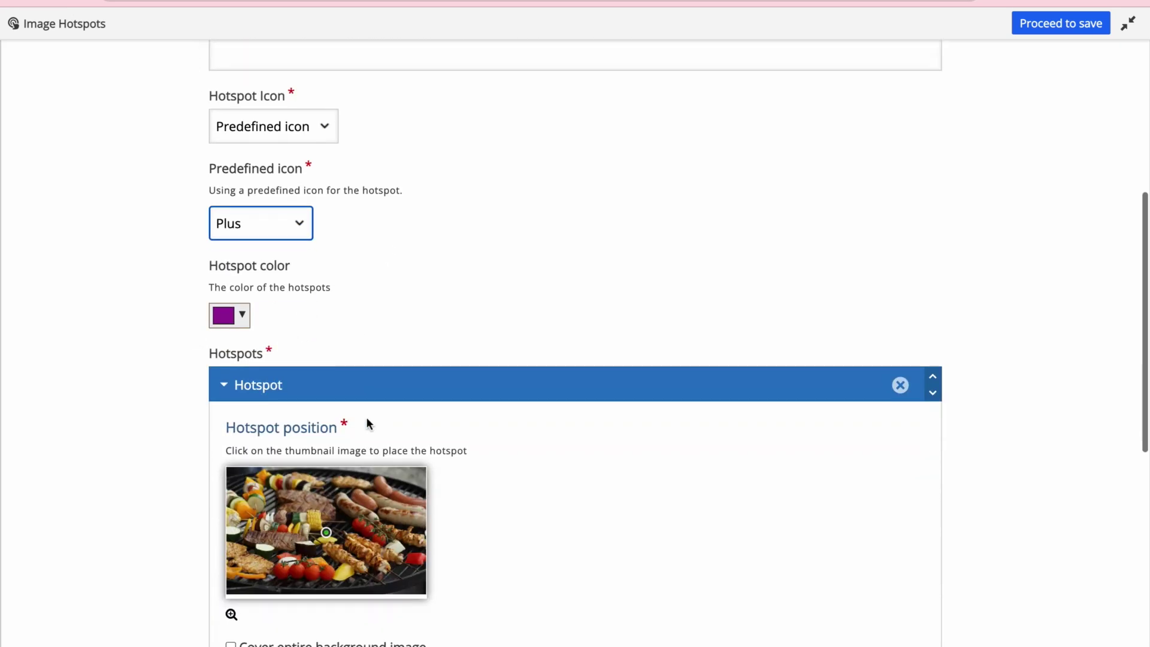
{"action": "scroll", "coordinate": [367, 424], "scroll_direction": "down", "scroll_amount": 5}
{"action": "scroll", "coordinate": [377, 393], "scroll_direction": "up", "scroll_amount": 2}
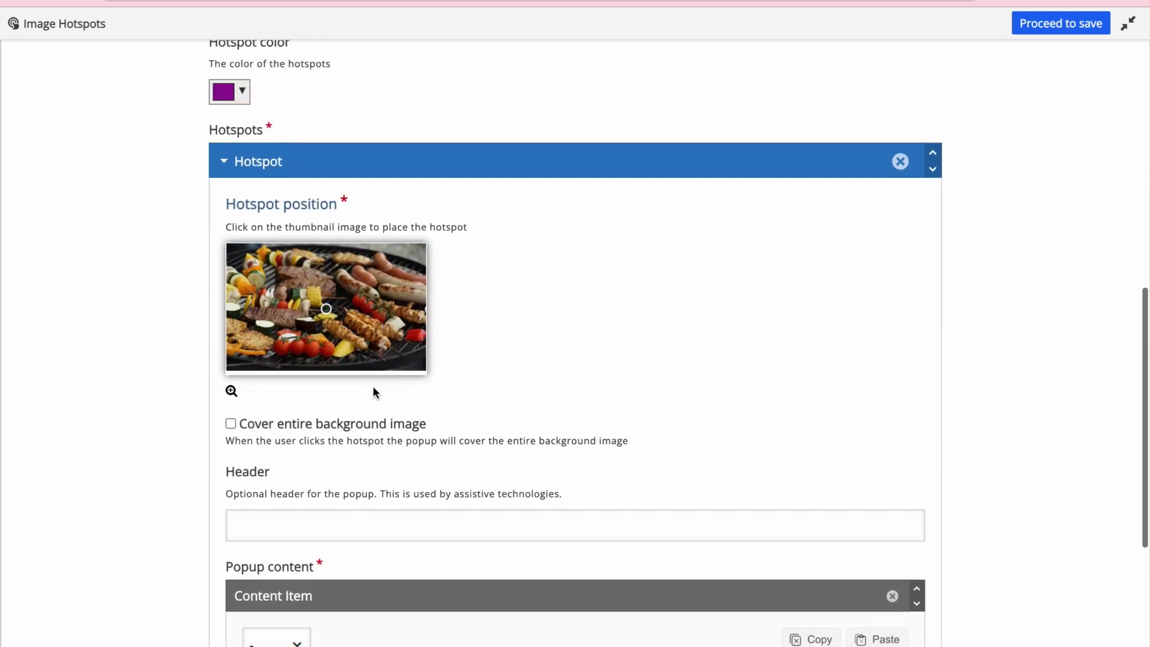
Set the hotspot colour to white (#ffffff).
{"action": "left_click", "coordinate": [241, 96]}
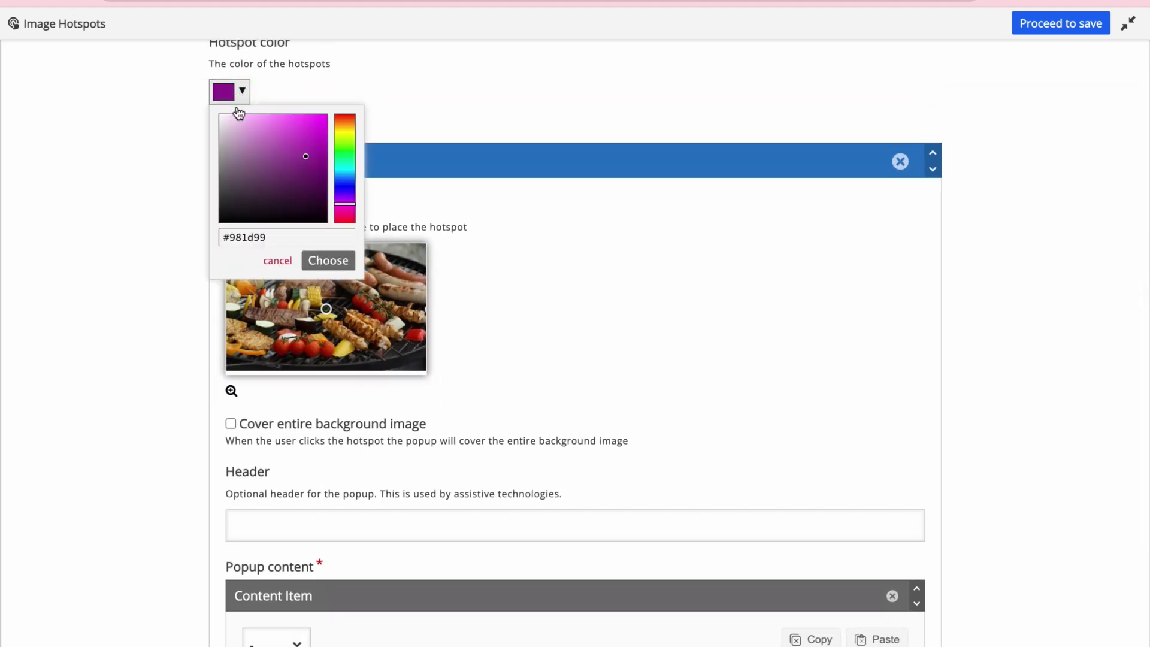
{"action": "left_click_drag", "start_coordinate": [228, 123], "coordinate": [220, 120]}
{"action": "left_click", "coordinate": [218, 111]}
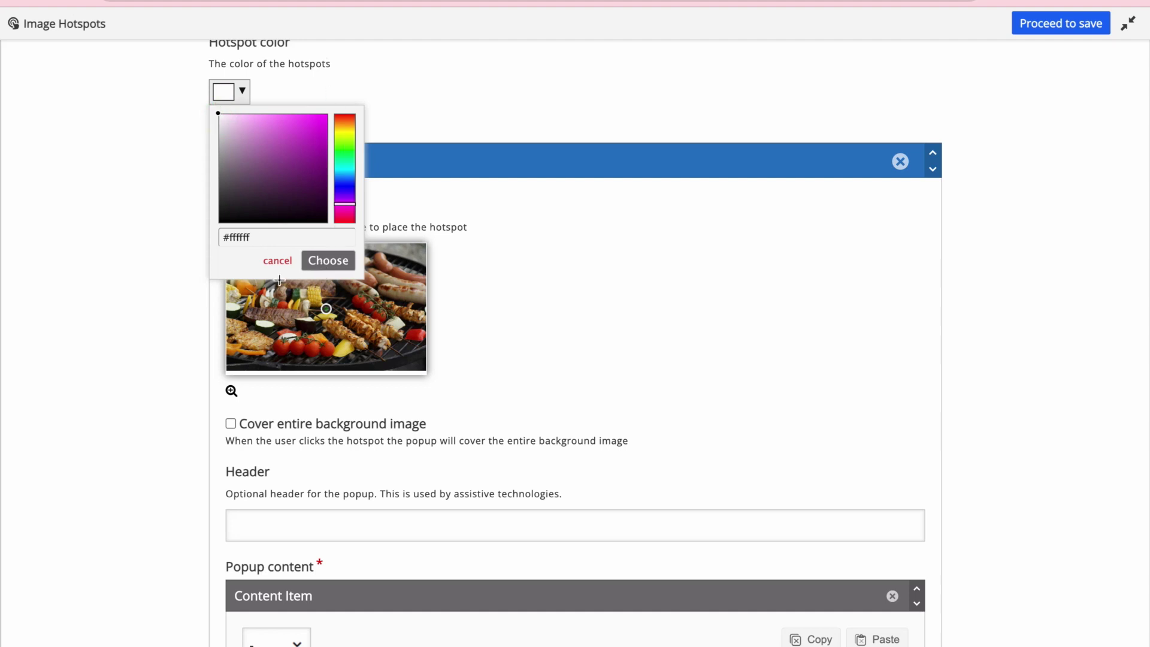
{"action": "left_click", "coordinate": [329, 260]}
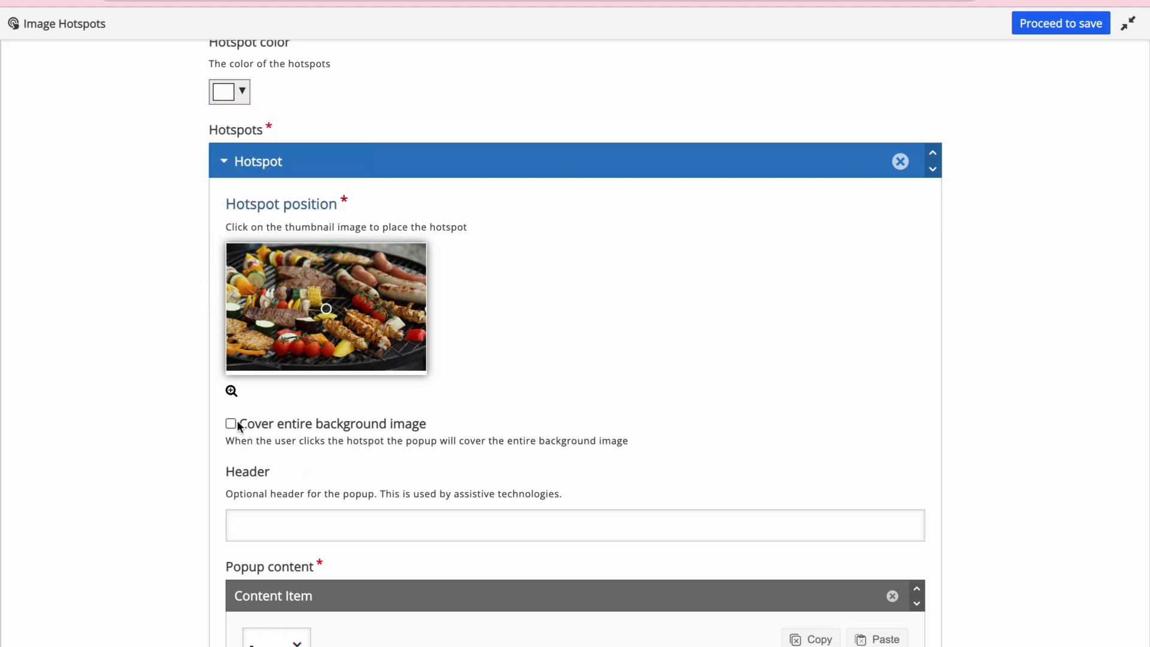
Enlarge the hotspot position picture.
{"action": "left_click", "coordinate": [231, 394]}
{"action": "scroll", "coordinate": [586, 431], "scroll_direction": "down", "scroll_amount": 5}
{"action": "left_click", "coordinate": [858, 2]}
{"action": "left_click", "coordinate": [857, 8]}
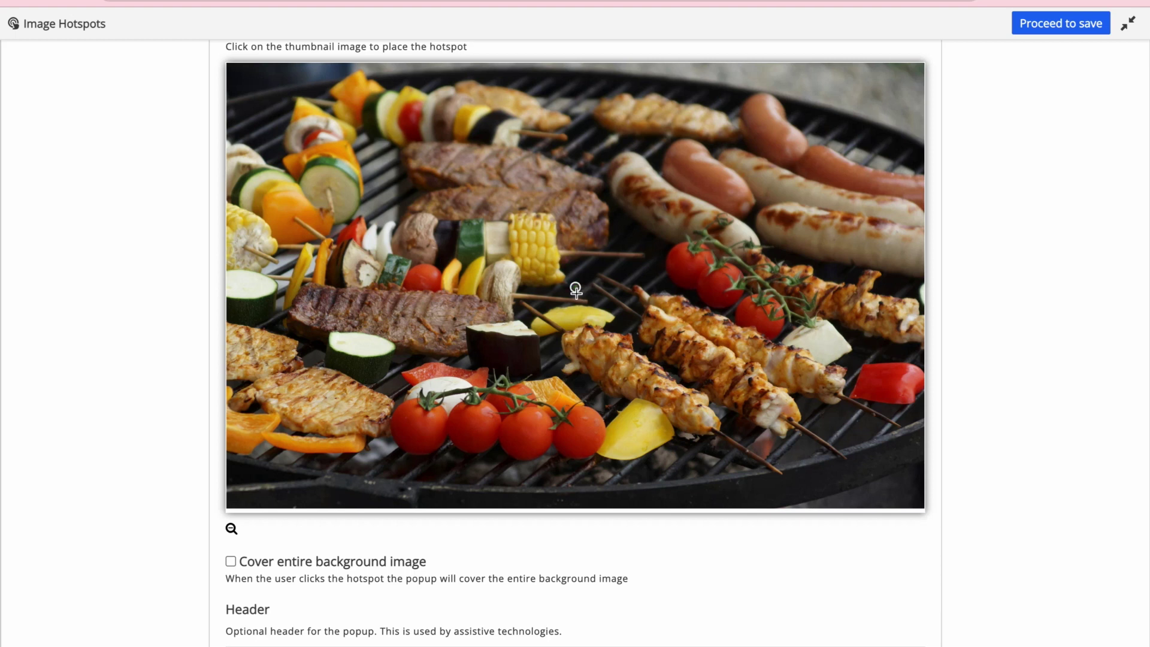
Place the first hotspot on a cherry tomato with the header 'Tomato'.
{"action": "left_click", "coordinate": [483, 422]}
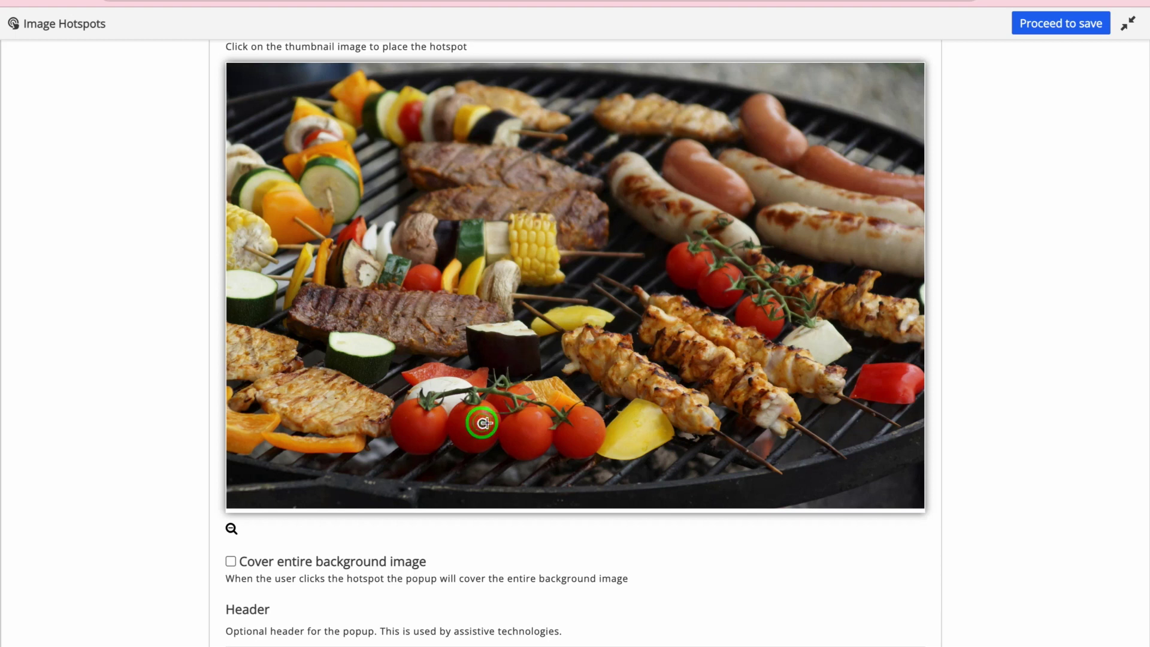
{"action": "scroll", "coordinate": [523, 425], "scroll_direction": "down", "scroll_amount": 3}
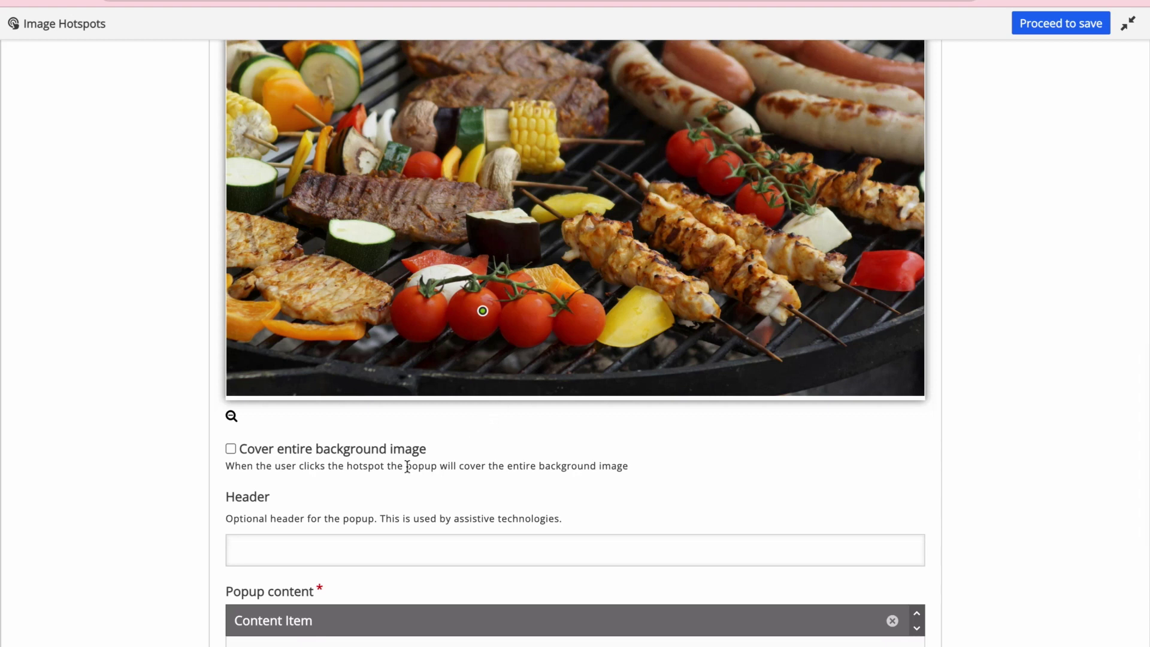
{"action": "scroll", "coordinate": [403, 464], "scroll_direction": "down", "scroll_amount": 2}
{"action": "left_click", "coordinate": [388, 464]}
{"action": "type", "text": "Tomato"}
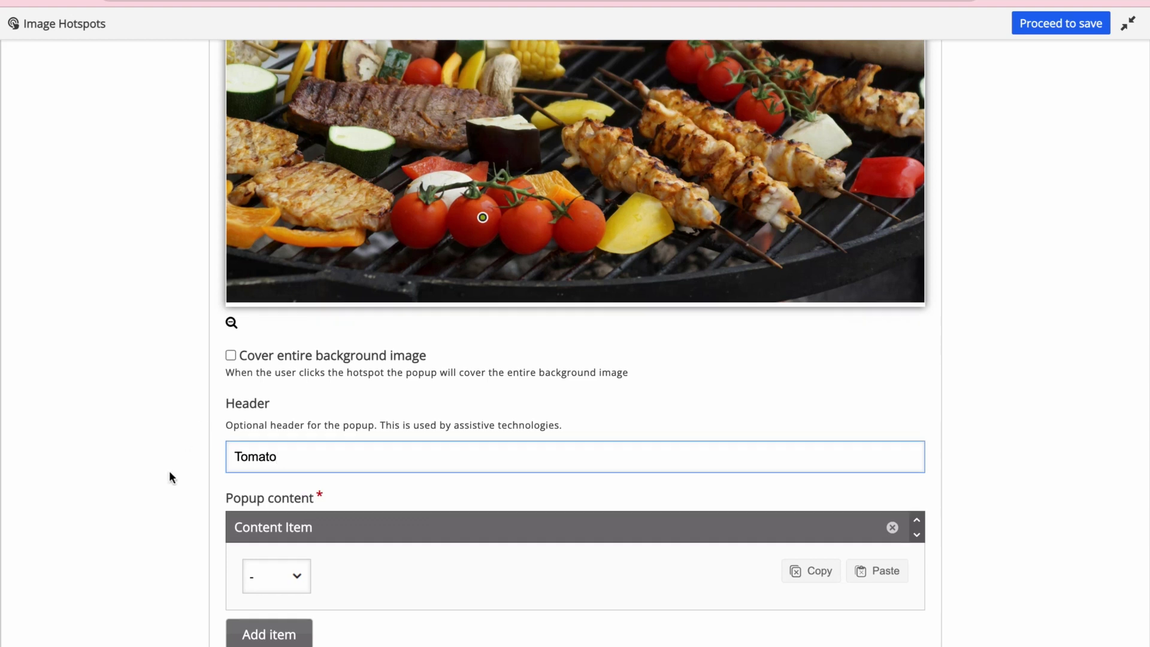
Make the Tomato popup a Text item containing the pasted tomato nutrition description.
{"action": "scroll", "coordinate": [169, 470], "scroll_direction": "down", "scroll_amount": 2}
{"action": "scroll", "coordinate": [169, 471], "scroll_direction": "down", "scroll_amount": 1}
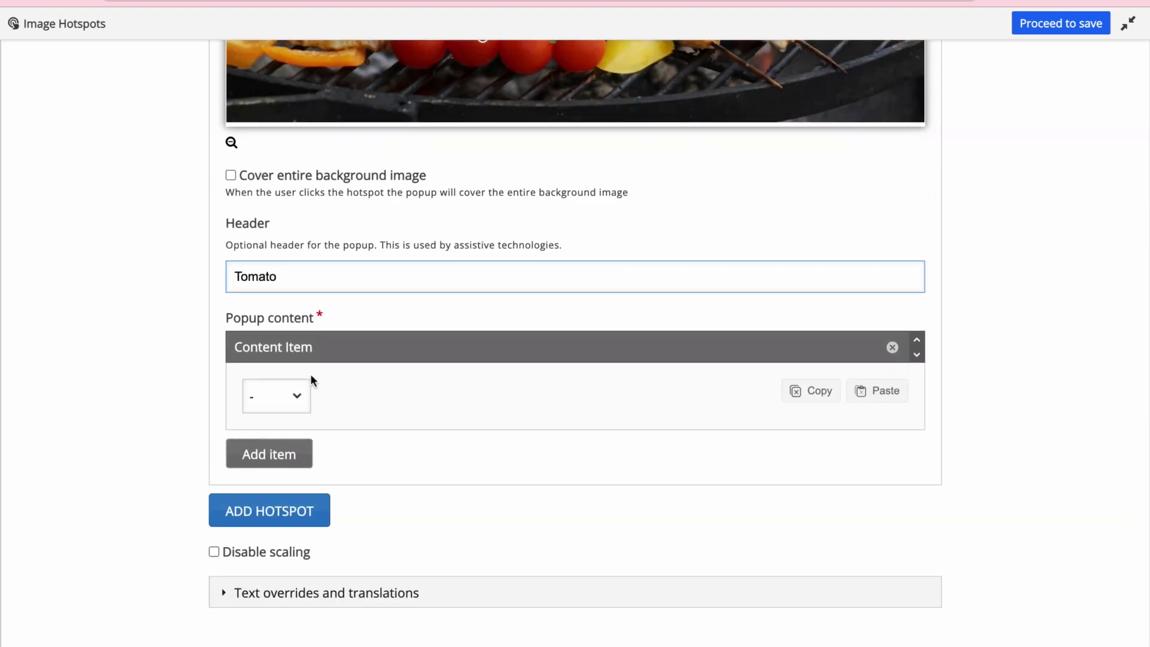
{"action": "left_click", "coordinate": [296, 400]}
{"action": "left_click", "coordinate": [283, 413]}
{"action": "scroll", "coordinate": [365, 439], "scroll_direction": "down", "scroll_amount": 1}
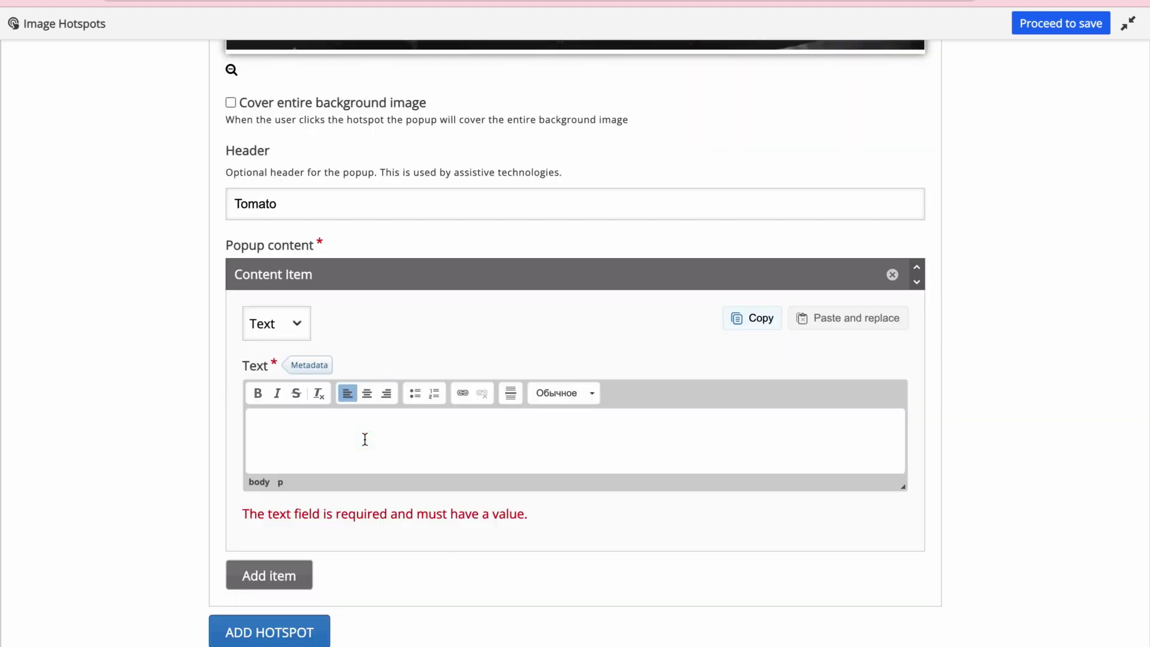
{"action": "type", "text": "Tomato is rich in a plethora of nutritional benefits, making it a vibrant addition to a healthy diet. Packed with essential vitamins, notably vitamin C, tomatoes contribute to a robust immune system and skin health. Furthermore, tomatoes are a great source of antioxidants, including lycopene, known for its potential role in reducing the risk of certain chronic diseases. Beyond vitamins, tomatoes are a low-calorie food with high water content, making them an excellent choice for those aiming to maintain a healthy weight. Additionally, they provide a good dose of potassium, which supports heart health by helping regulate blood pressure. Whether enjoyed fresh in salads, cooked in sauces, or blended into refreshing juices, the nutritional richness of tomatoes makes them a versatile and delicious choice for promoting overall well-being."}
{"action": "scroll", "coordinate": [297, 423], "scroll_direction": "down", "scroll_amount": 3}
{"action": "scroll", "coordinate": [341, 451], "scroll_direction": "up", "scroll_amount": 1}
{"action": "scroll", "coordinate": [342, 450], "scroll_direction": "down", "scroll_amount": 2}
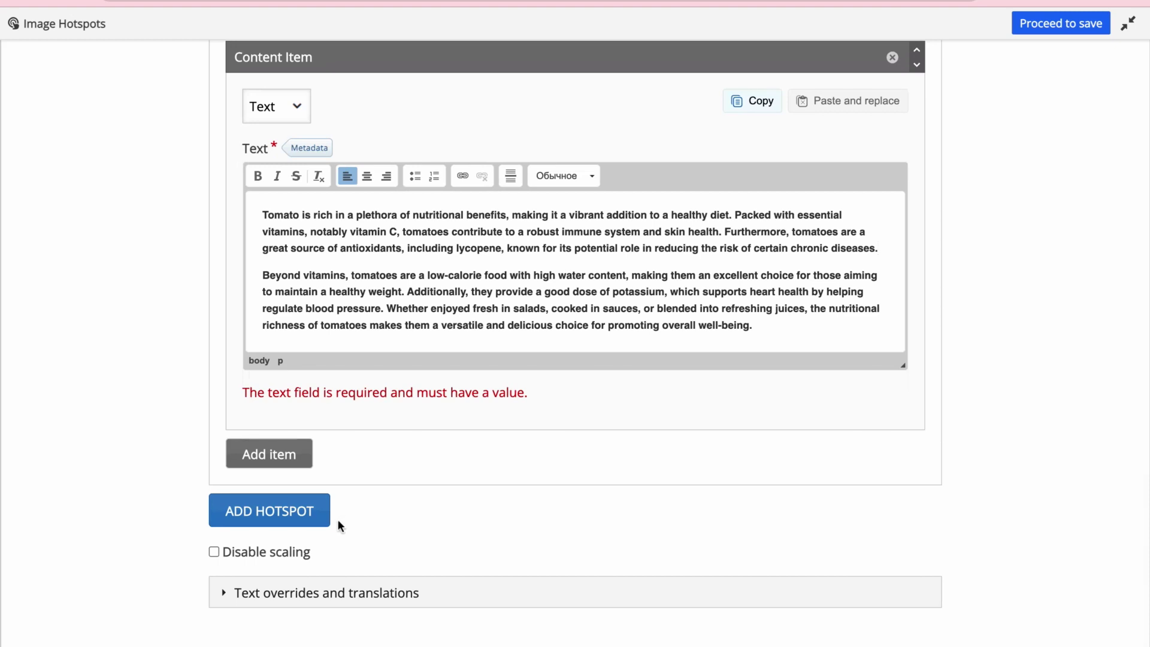
Add a second hotspot to the image.
{"action": "left_click", "coordinate": [303, 516]}
{"action": "scroll", "coordinate": [495, 509], "scroll_direction": "down", "scroll_amount": 8}
{"action": "scroll", "coordinate": [363, 487], "scroll_direction": "down", "scroll_amount": 3}
{"action": "scroll", "coordinate": [362, 487], "scroll_direction": "up", "scroll_amount": 2}
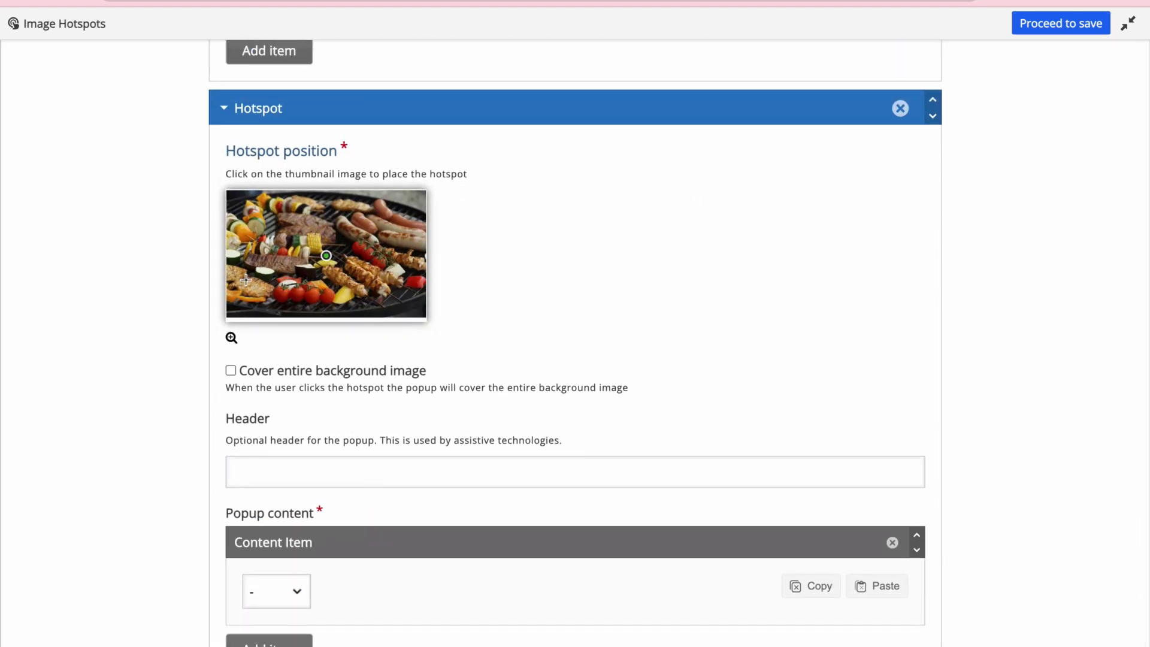
Place the second hotspot on the zucchini slice with the header 'Zucchini'.
{"action": "left_click", "coordinate": [231, 338]}
{"action": "scroll", "coordinate": [467, 406], "scroll_direction": "down", "scroll_amount": 2}
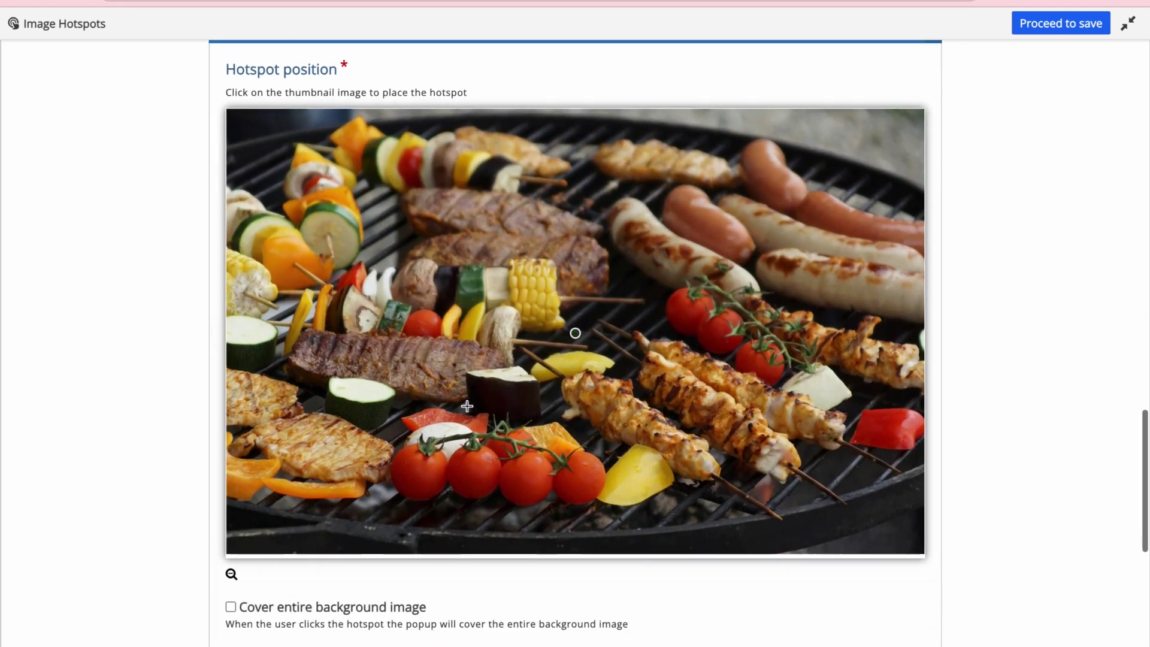
{"action": "scroll", "coordinate": [468, 406], "scroll_direction": "down", "scroll_amount": 3}
{"action": "left_click", "coordinate": [341, 134]}
{"action": "scroll", "coordinate": [267, 347], "scroll_direction": "down", "scroll_amount": 7}
{"action": "left_click", "coordinate": [267, 346]}
{"action": "type", "text": "Zucchini"}
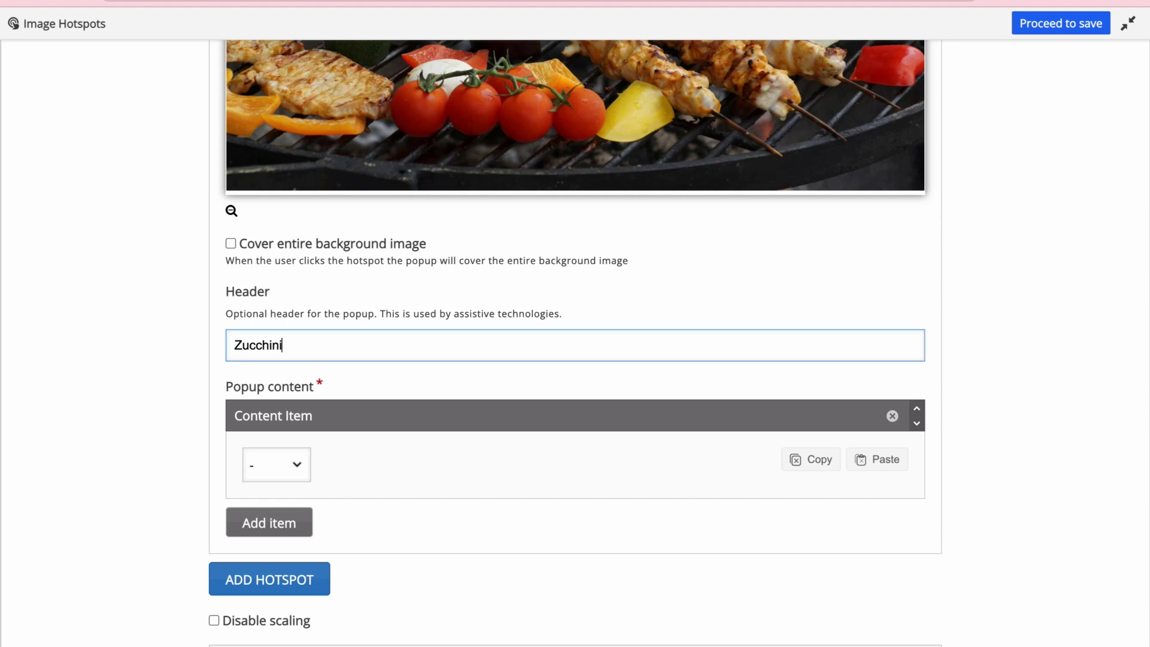
Make the popup a Text item with the pasted zucchini paragraphs, removing blank lines.
{"action": "left_click", "coordinate": [278, 465]}
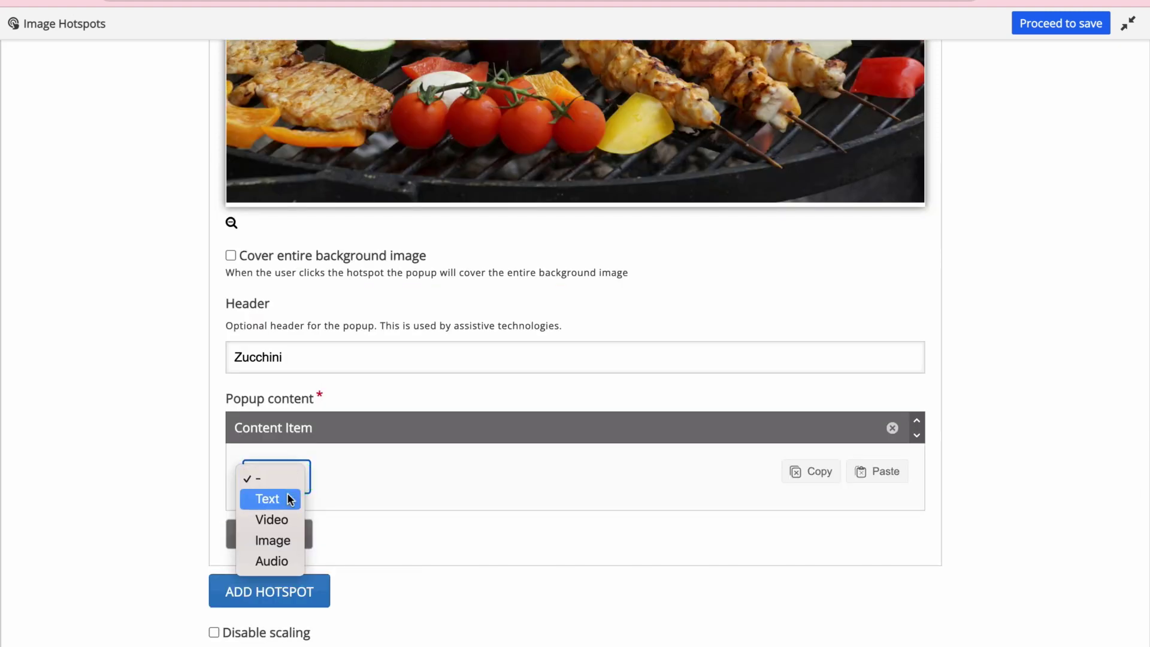
{"action": "left_click", "coordinate": [290, 499]}
{"action": "scroll", "coordinate": [415, 492], "scroll_direction": "down", "scroll_amount": 1}
{"action": "left_click", "coordinate": [369, 475]}
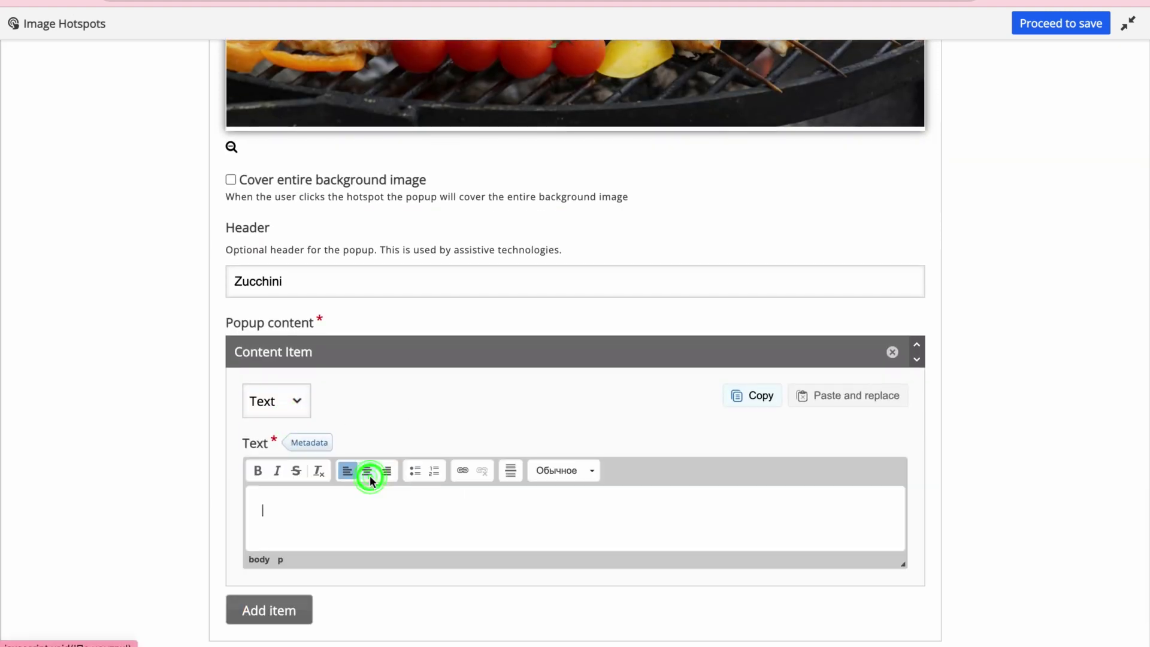
{"action": "type", "text": "Zucchini is a nutrient-rich vegetable that offers a variety of health benefits. This low-calorie vegetable is an excellent source of essential vitamins and minerals. It is particularly high in vitamin C, which supports a healthy immune system, and it contains notable amounts of B-vitamins, including B6, folate, and riboflavin.  Additionally, zucchini is rich in dietary fiber, aiding in digestion and promoting a sense of fullness, which can be beneficial for weight management. The vegetable also provides important minerals like potassium, which plays a key role in maintaining proper heart function and blood pressure."}
{"action": "left_click", "coordinate": [290, 566]}
{"action": "key", "text": "BackSpace"}
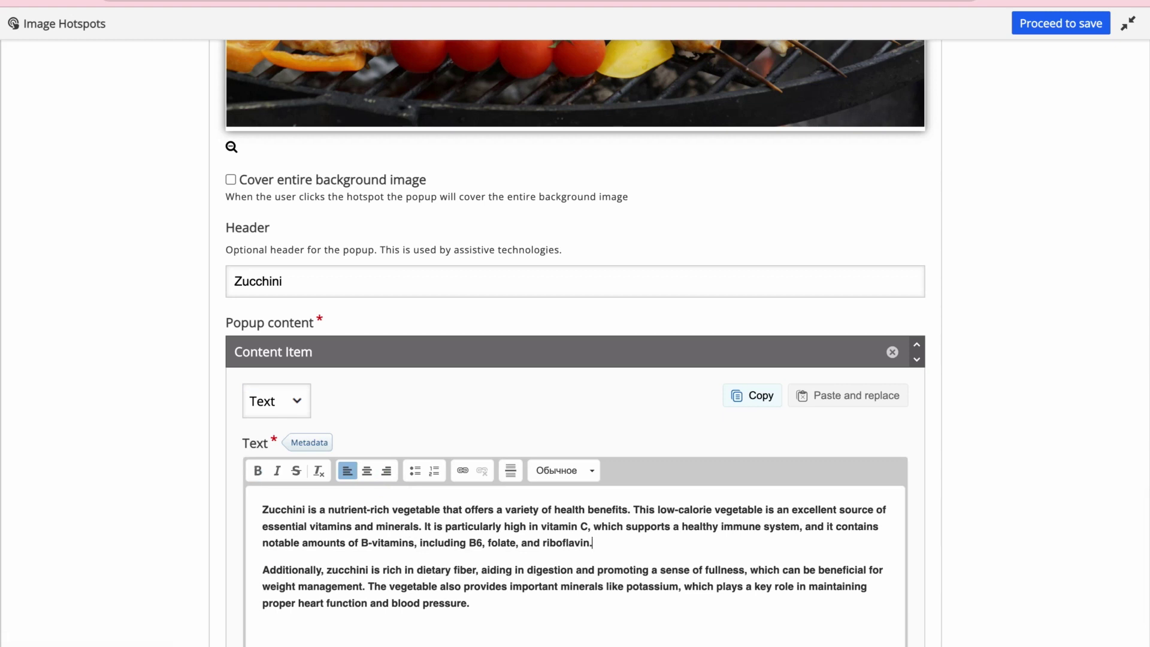
{"action": "scroll", "coordinate": [252, 441], "scroll_direction": "down", "scroll_amount": 3}
{"action": "left_click", "coordinate": [250, 441]}
{"action": "key", "text": "BackSpace"}
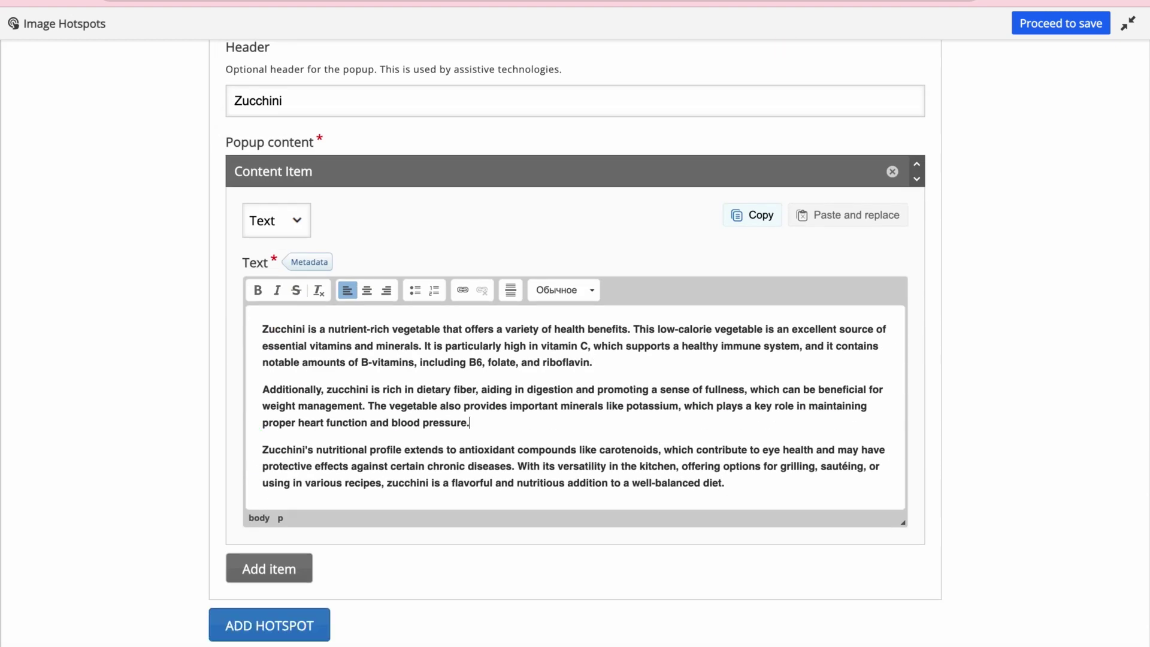
Add a second, empty content item to the Zucchini popup.
{"action": "scroll", "coordinate": [278, 457], "scroll_direction": "down", "scroll_amount": 2}
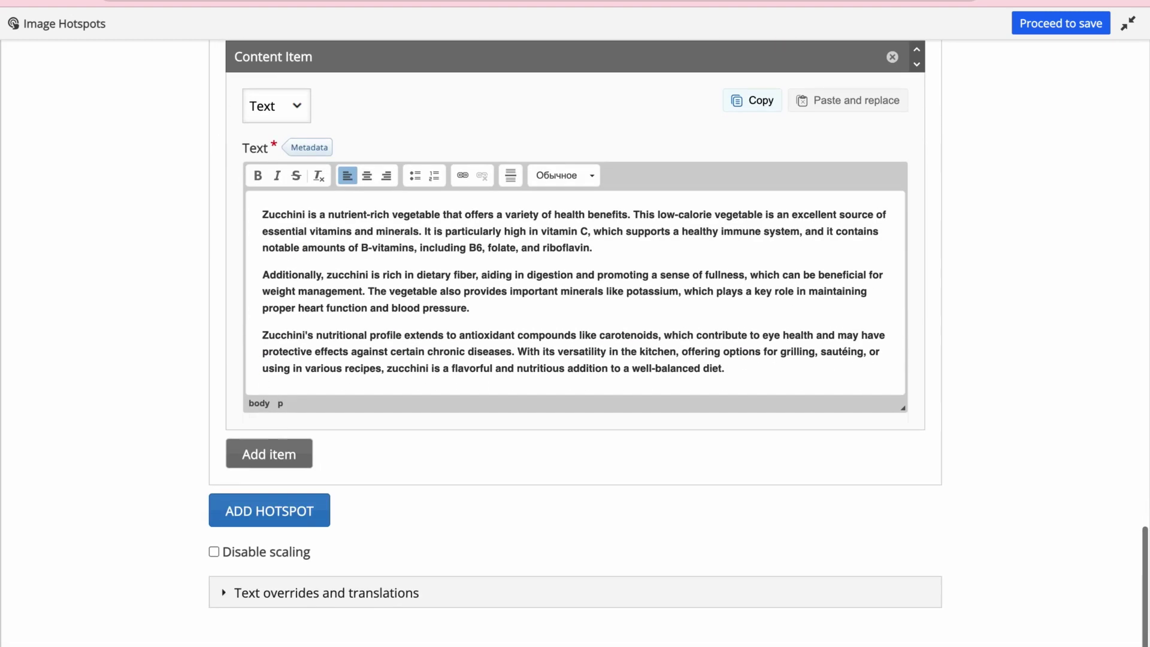
{"action": "left_click", "coordinate": [279, 457]}
{"action": "scroll", "coordinate": [277, 455], "scroll_direction": "down", "scroll_amount": 1}
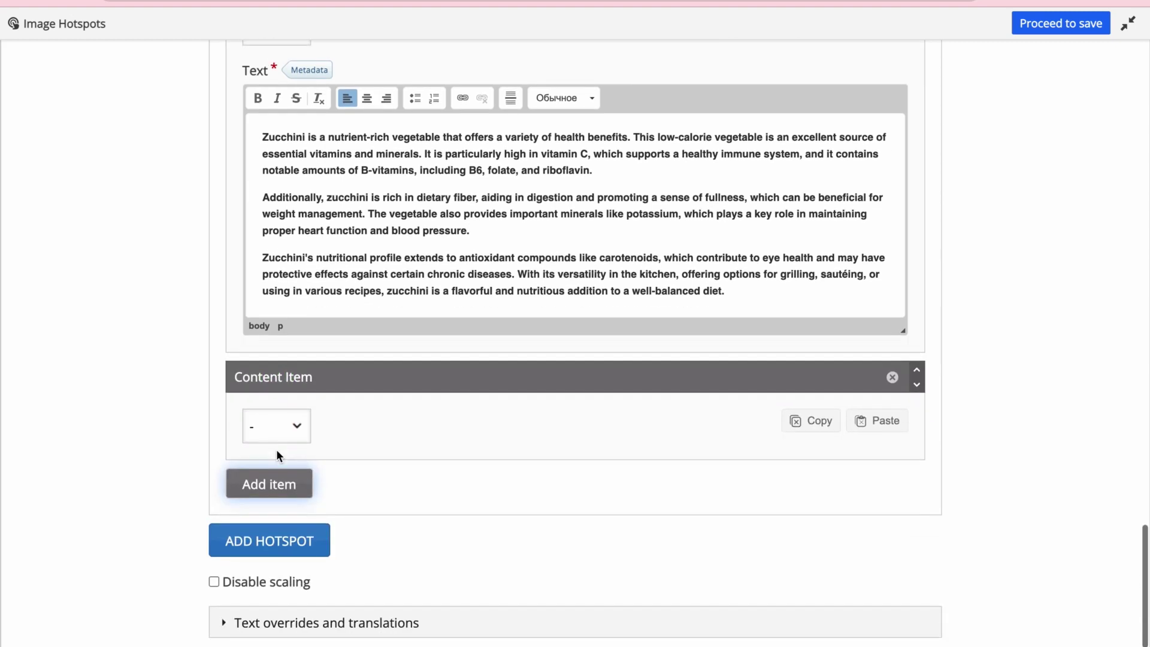
Make the new item a Video titled 'Easiest Recipes with Zucchini'.
{"action": "left_click", "coordinate": [278, 427]}
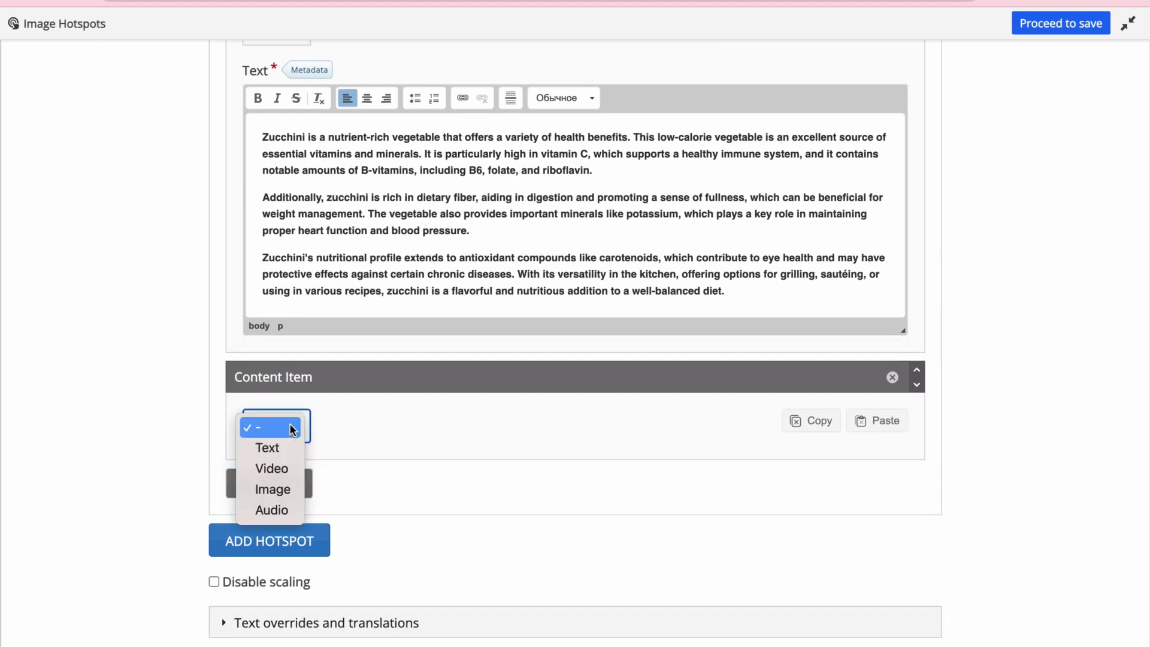
{"action": "left_click", "coordinate": [289, 469]}
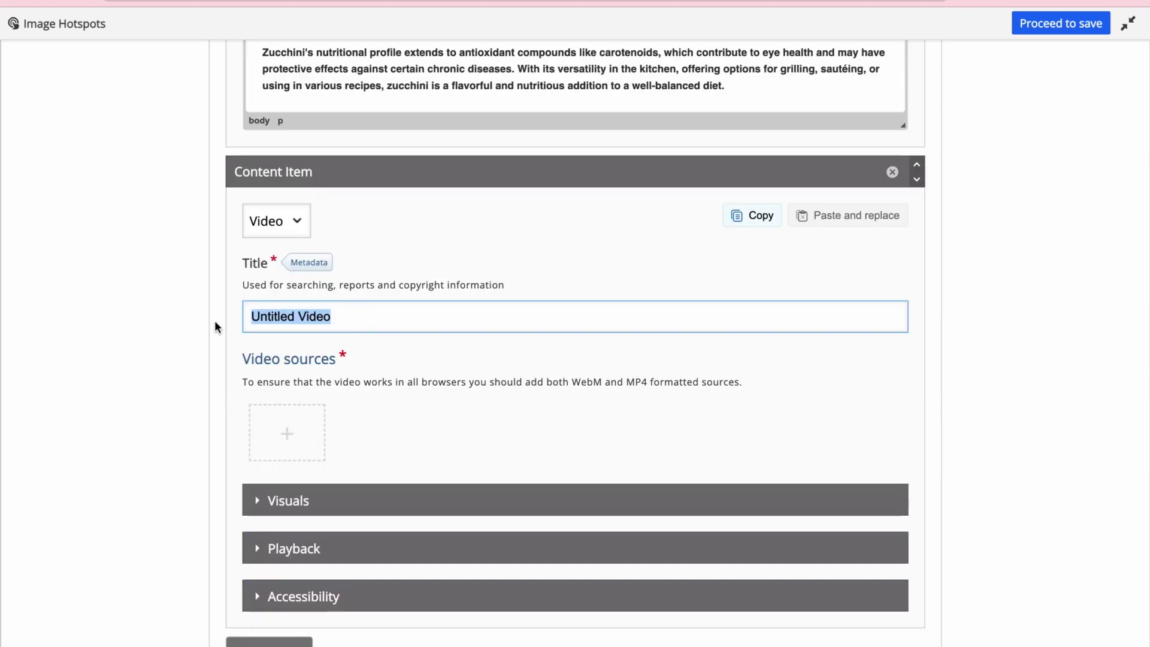
{"action": "type", "text": "Easiest Recipes with Zucchini"}
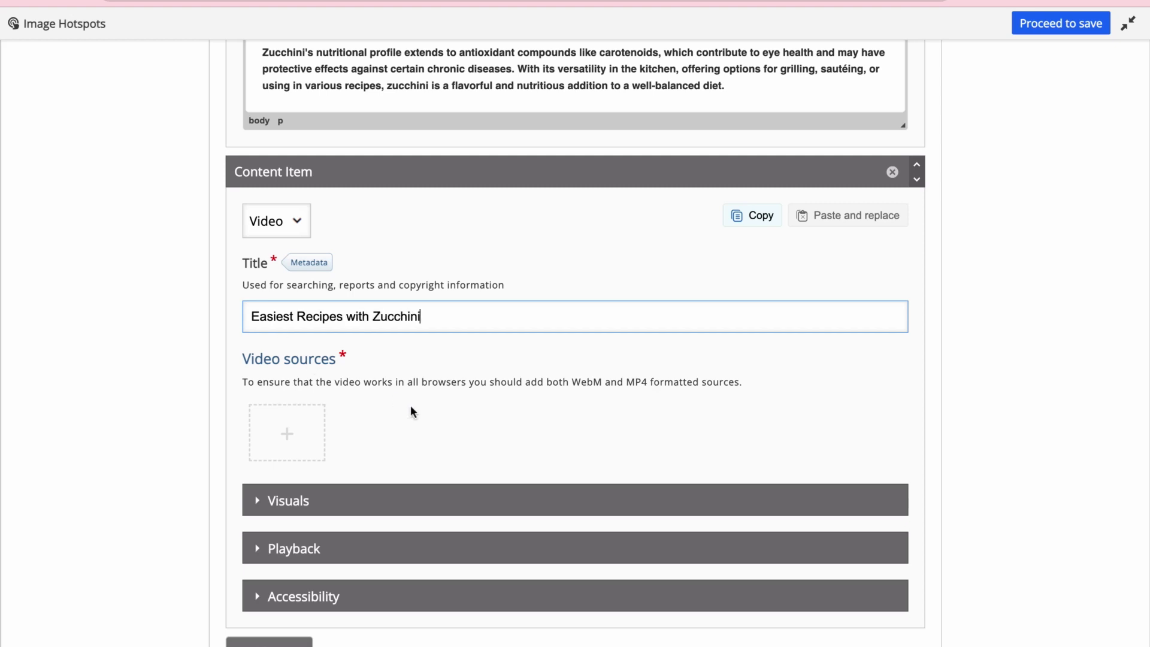
{"action": "scroll", "coordinate": [411, 405], "scroll_direction": "down", "scroll_amount": 1}
Insert the pasted YouTube link as the video source.
{"action": "left_click", "coordinate": [298, 381]}
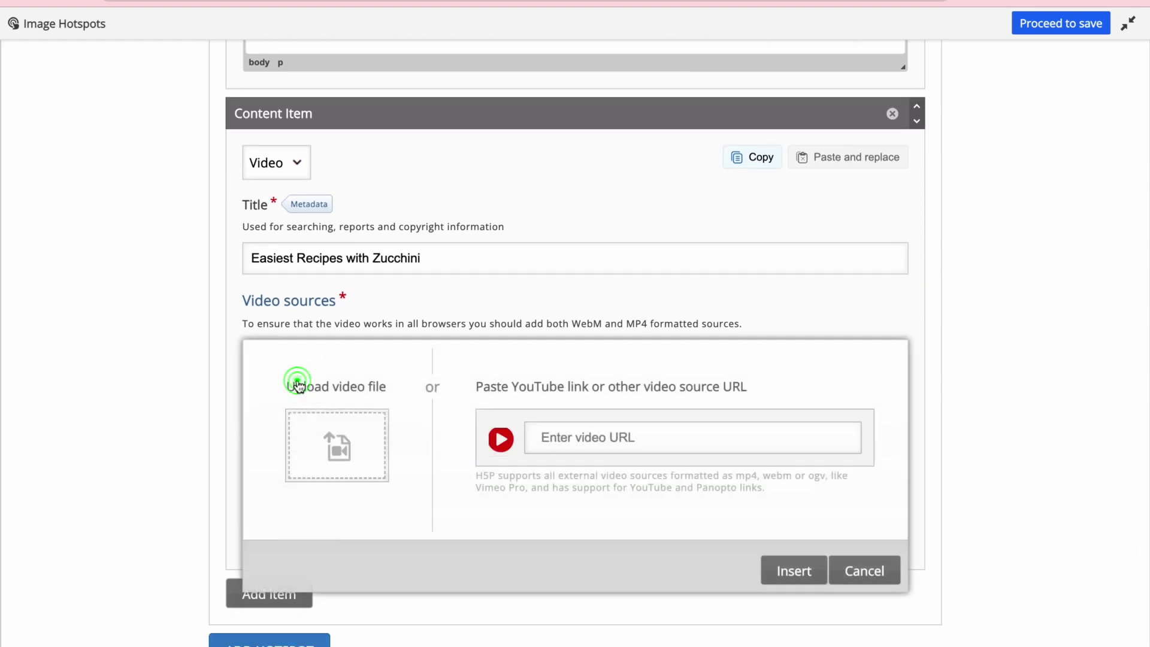
{"action": "scroll", "coordinate": [420, 446], "scroll_direction": "down", "scroll_amount": 1}
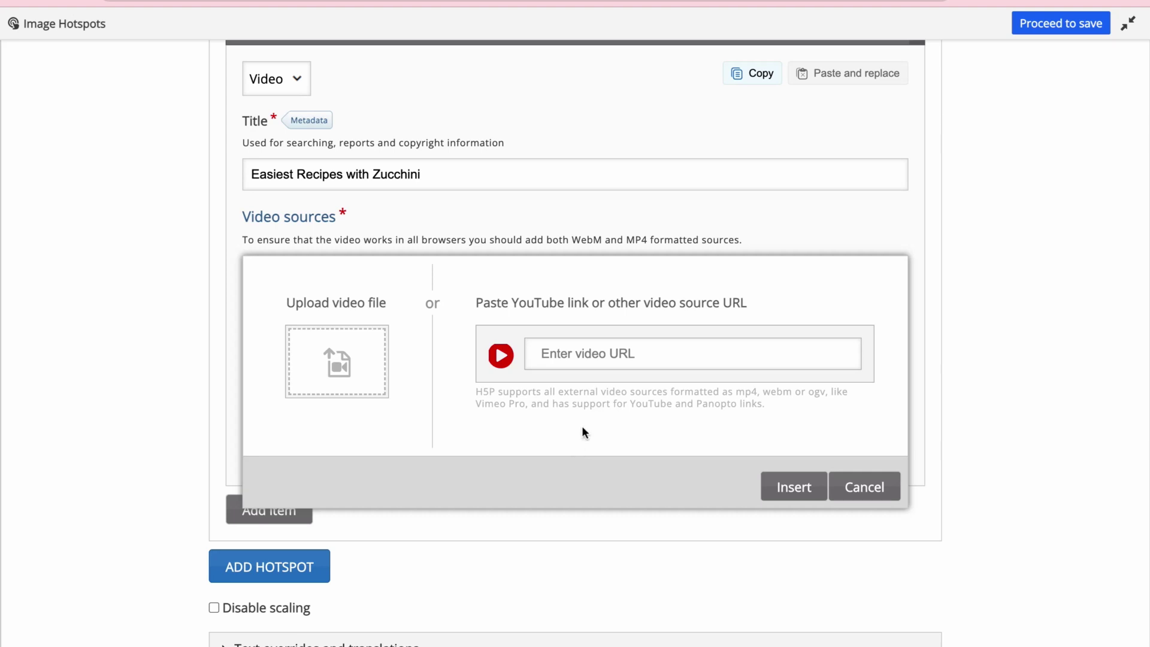
{"action": "scroll", "coordinate": [612, 411], "scroll_direction": "down", "scroll_amount": 1}
{"action": "left_click", "coordinate": [626, 343]}
{"action": "type", "text": "https://www.youtube.com/watch?v=Qdbv6t0YMYo&ab_channel=SpainonaFork"}
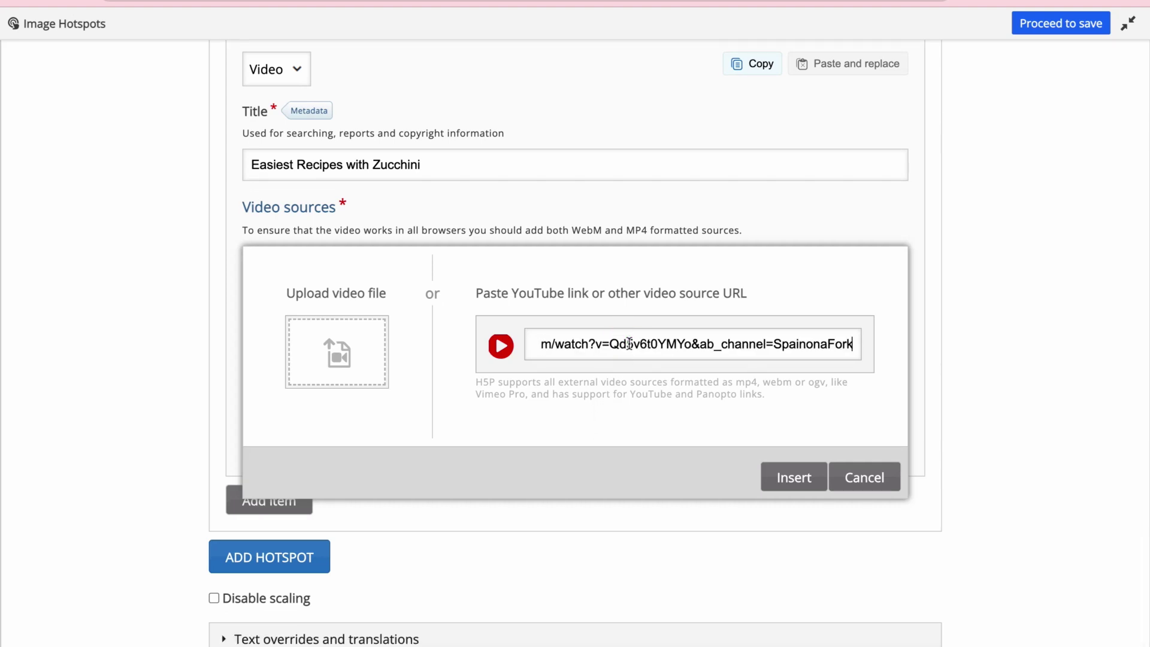
{"action": "scroll", "coordinate": [629, 410], "scroll_direction": "down", "scroll_amount": 1}
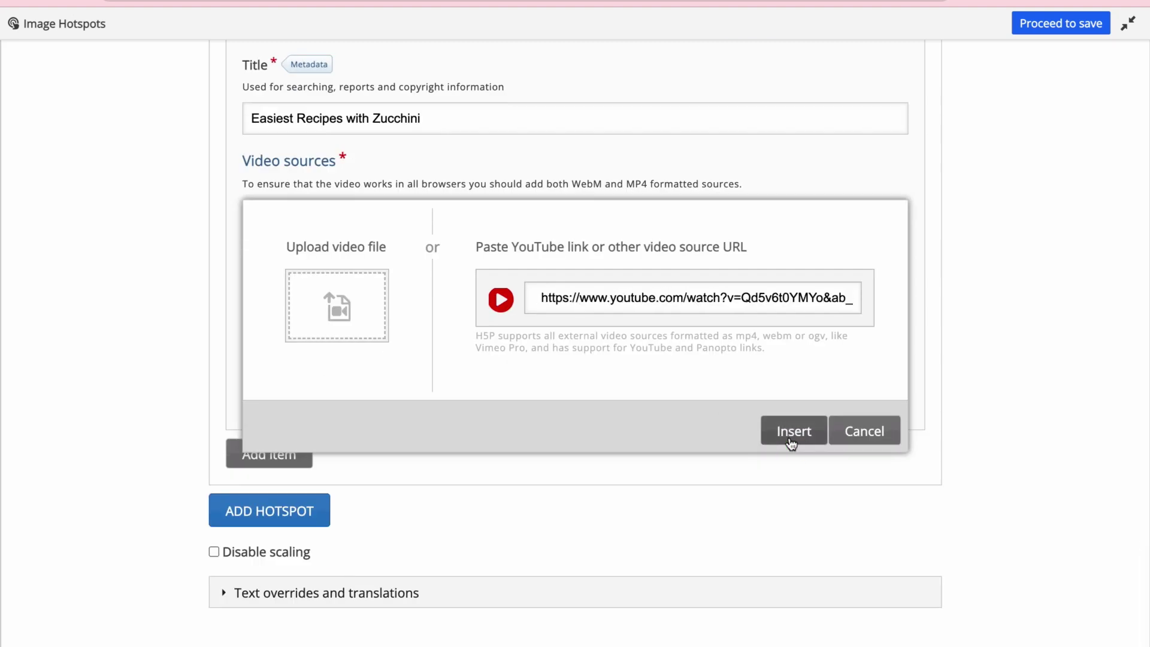
{"action": "left_click", "coordinate": [792, 439]}
{"action": "scroll", "coordinate": [257, 375], "scroll_direction": "up", "scroll_amount": 1}
Check the video playback options, leaving auto-play and loop off.
{"action": "left_click", "coordinate": [258, 376]}
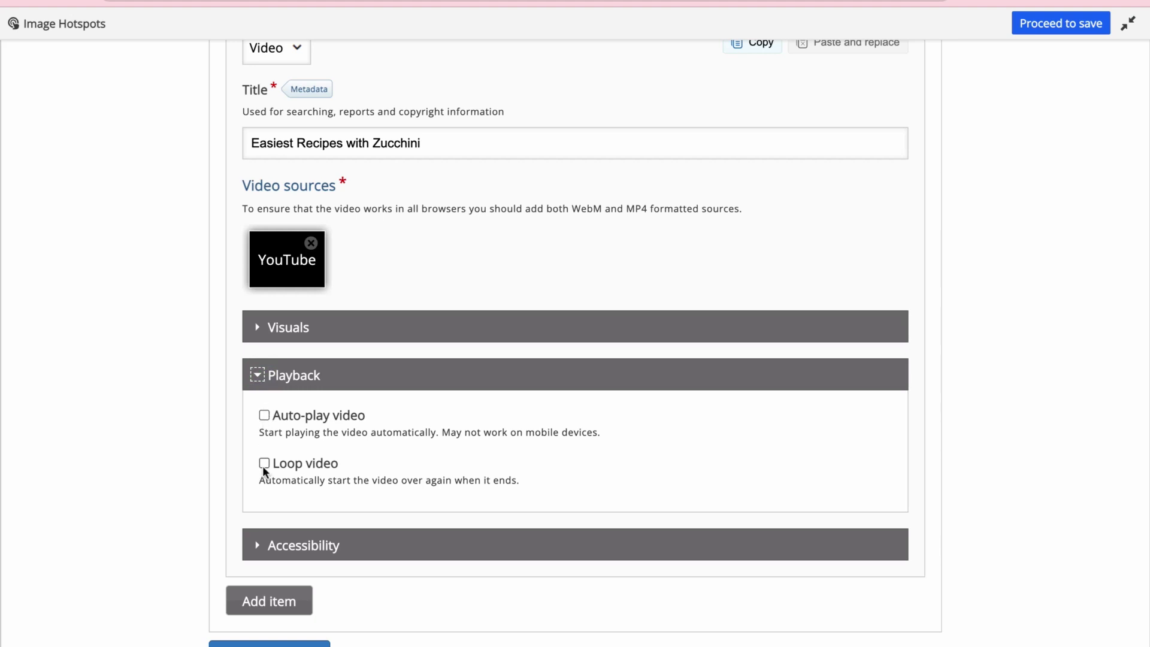
{"action": "left_click", "coordinate": [259, 372]}
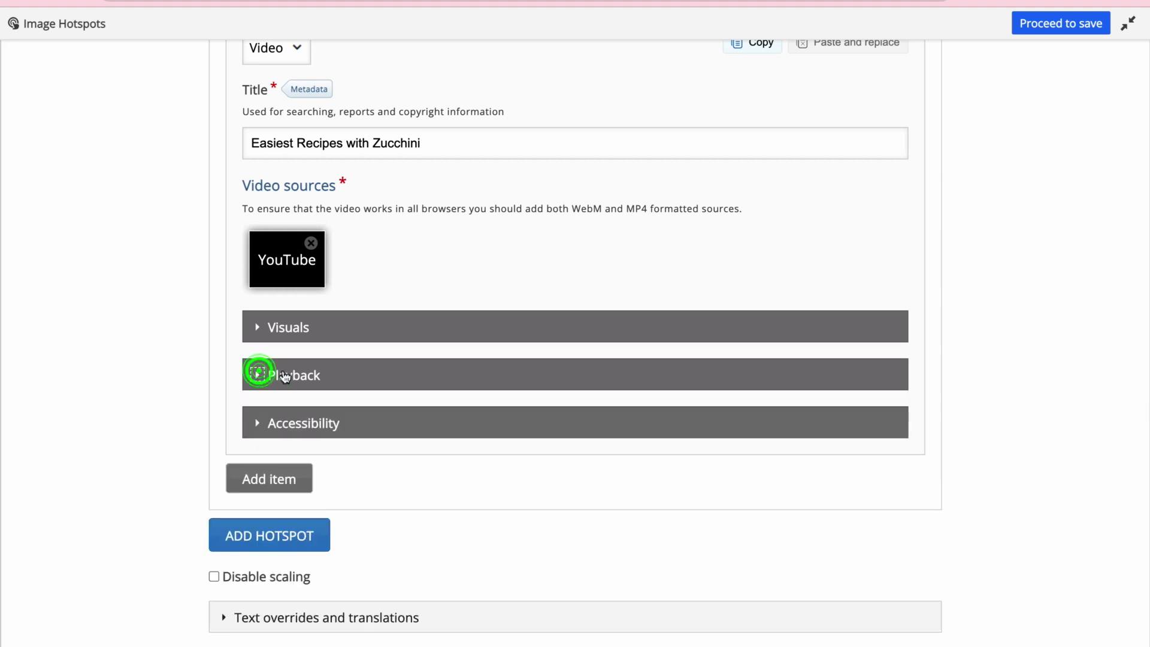
{"action": "scroll", "coordinate": [359, 461], "scroll_direction": "down", "scroll_amount": 1}
{"action": "key", "text": "Tab"}
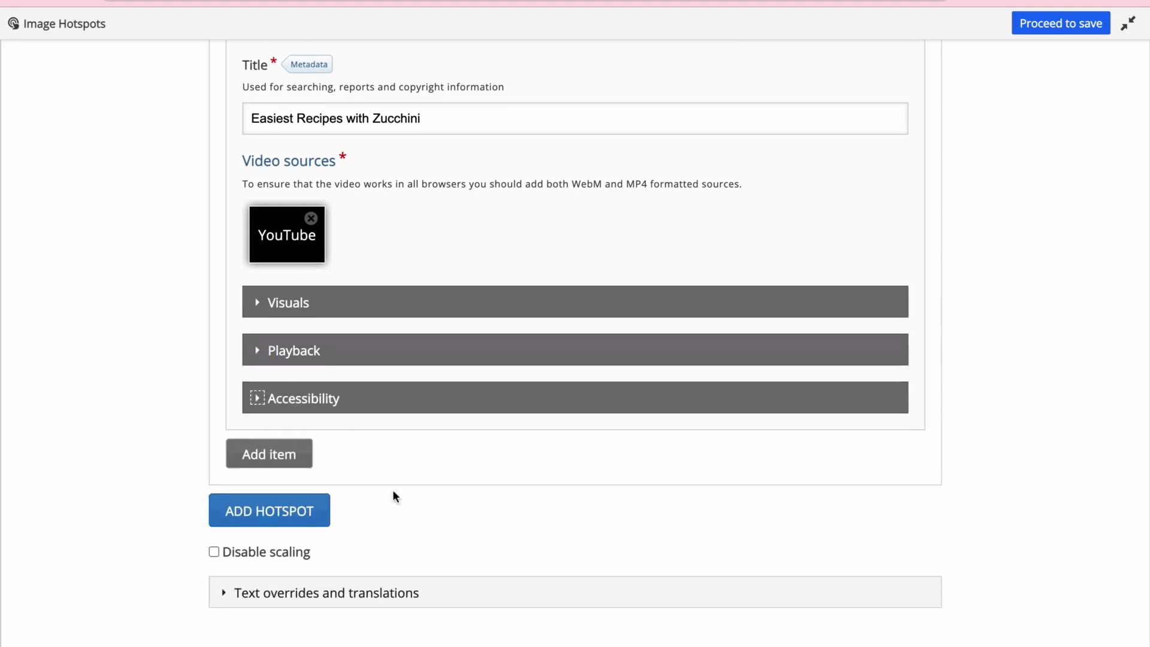
Add a third hotspot on the eggplant piece with the header 'Eggplant / Aubergine'.
{"action": "left_click", "coordinate": [293, 518]}
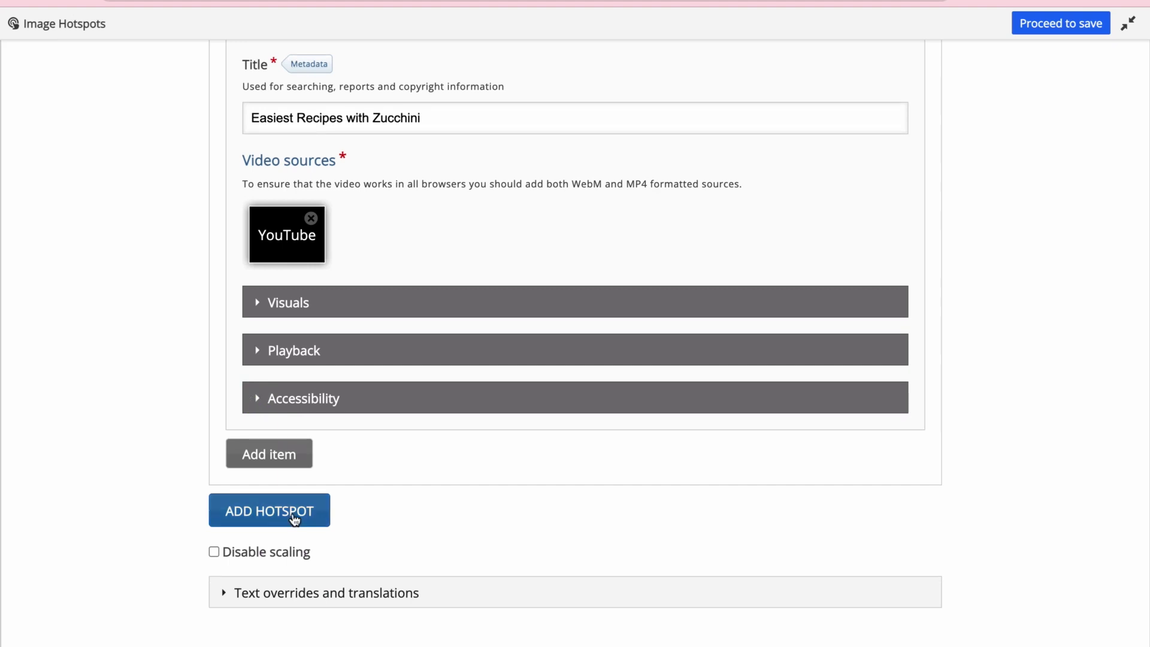
{"action": "scroll", "coordinate": [293, 518], "scroll_direction": "down", "scroll_amount": 5}
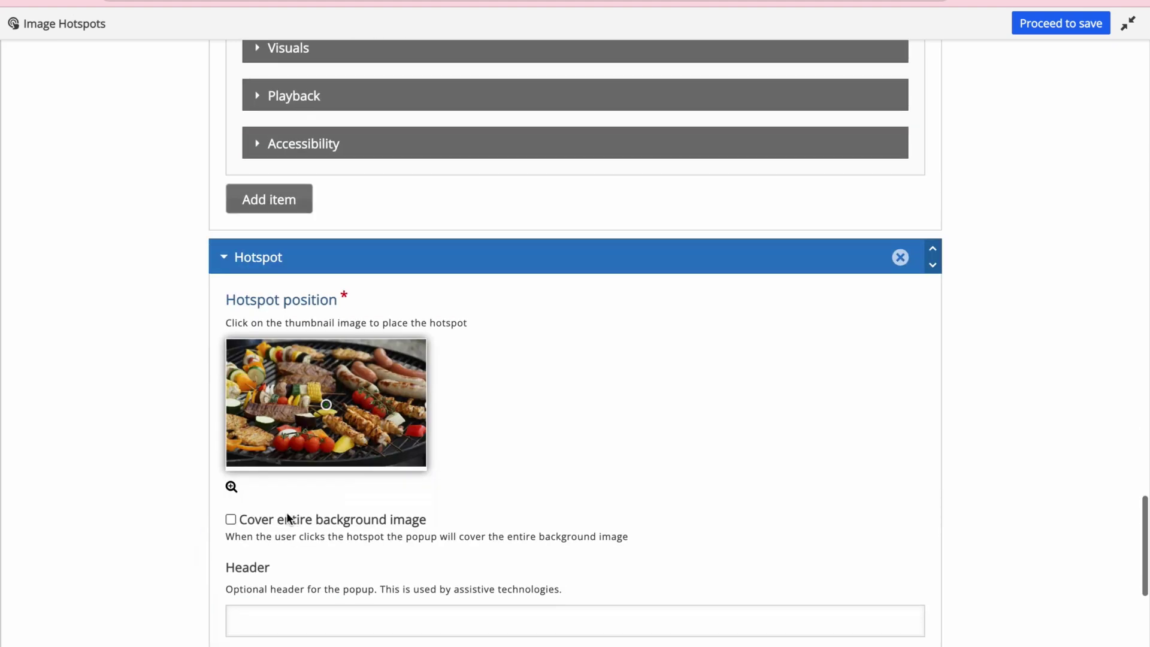
{"action": "left_click", "coordinate": [232, 491]}
{"action": "scroll", "coordinate": [447, 412], "scroll_direction": "down", "scroll_amount": 3}
{"action": "left_click", "coordinate": [513, 418]}
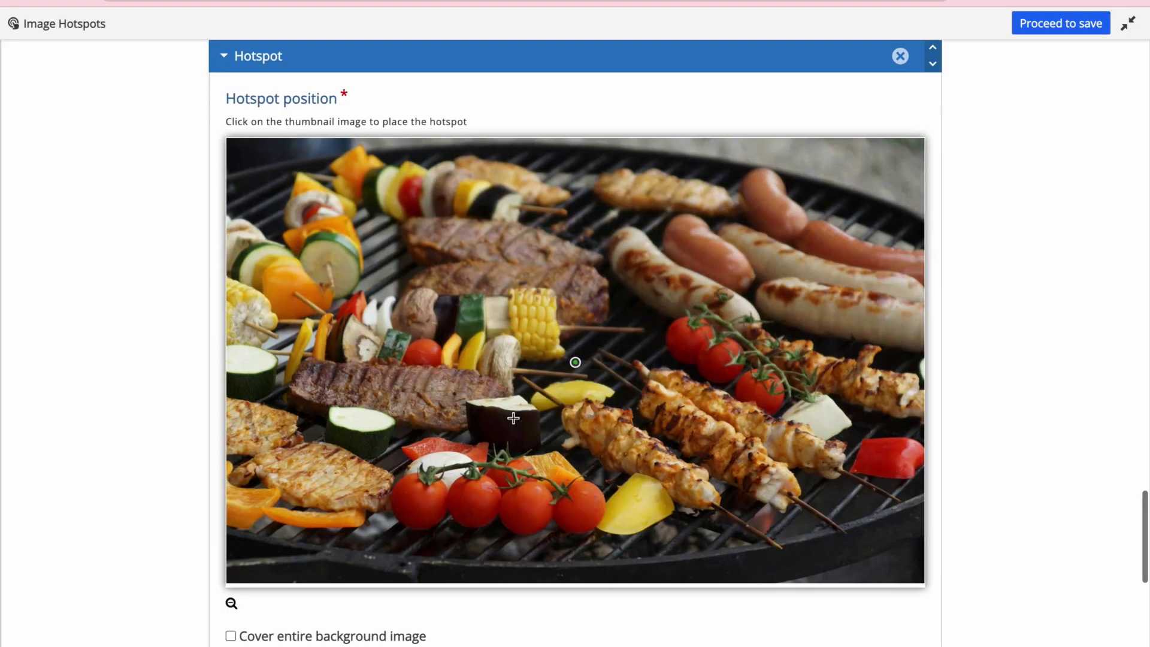
{"action": "scroll", "coordinate": [489, 453], "scroll_direction": "down", "scroll_amount": 8}
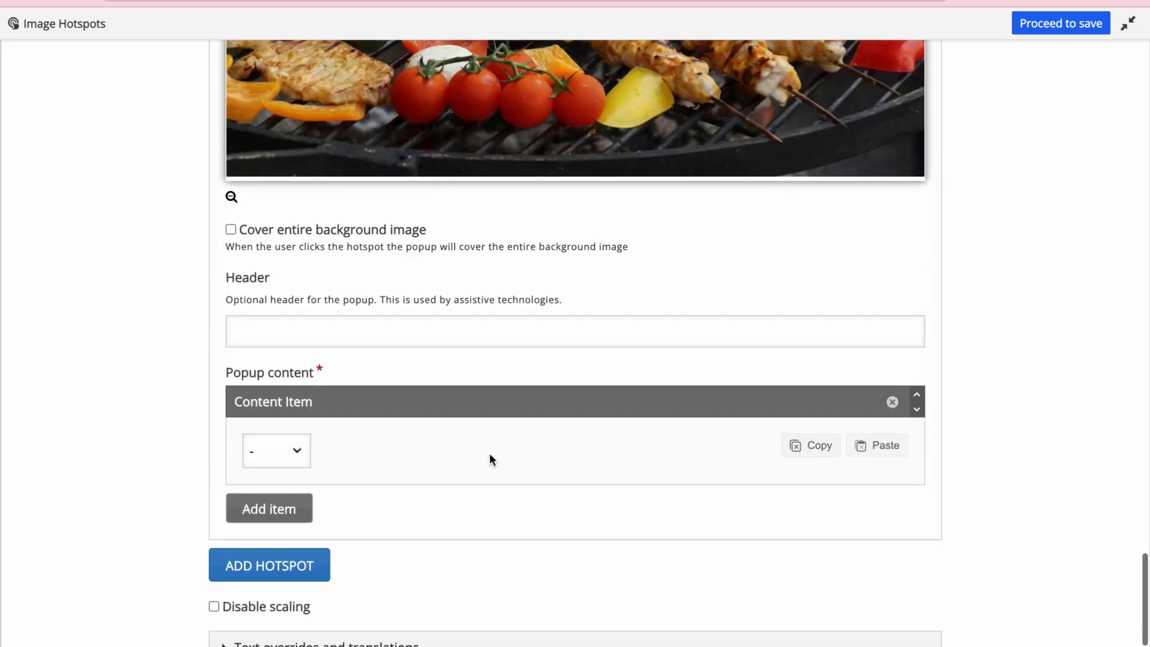
{"action": "left_click", "coordinate": [339, 273]}
{"action": "type", "text": "Eggplant / Aubergine"}
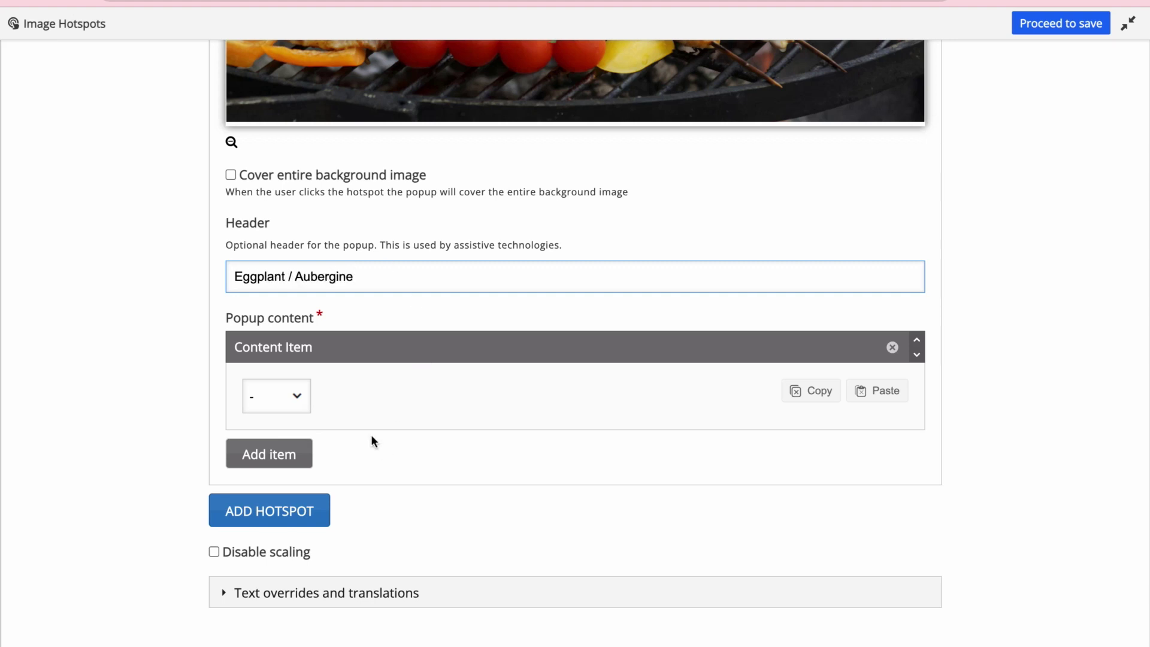
Make the popup a Text item with the pasted eggplant paragraphs, deleting extra blank lines.
{"action": "left_click", "coordinate": [293, 396]}
{"action": "left_click", "coordinate": [267, 419]}
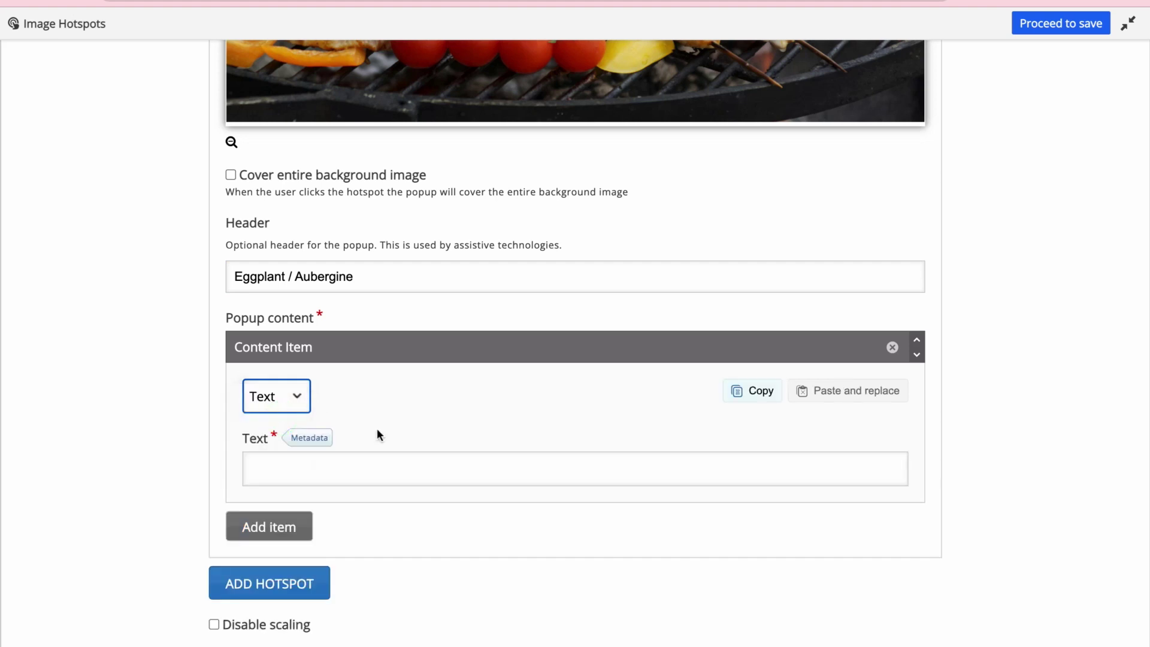
{"action": "scroll", "coordinate": [376, 429], "scroll_direction": "down", "scroll_amount": 2}
{"action": "left_click", "coordinate": [290, 400]}
{"action": "type", "text": "Eggplant, also known as aubergine, is a nutritious vegetable with a range of health benefits. This low-calorie vegetable is a good source of dietary fiber, which aids in digestion and helps maintain a healthy weight by promoting a feeling of fullness.  One notable nutrient in eggplant is nasunin, an antioxidant that may help protect cell membranes from damage. Eggplant also contains vitamins and minerals, including vitamin C for immune support and potassium for heart health. Additionally, eggplant is rich in phytonutrients, particularly nasunin and chlorogenic acid, which have been associated with potential anti-inflammatory and antioxidant properties.  Moreover, eggplant is a versatile vegetable that can be prepared in various ways, such as grilling, roasting, or sautéing. While enjoying its delicious taste, you can also benefit from its nutritional richness, making eggplant a healthy addition to a balanced diet."}
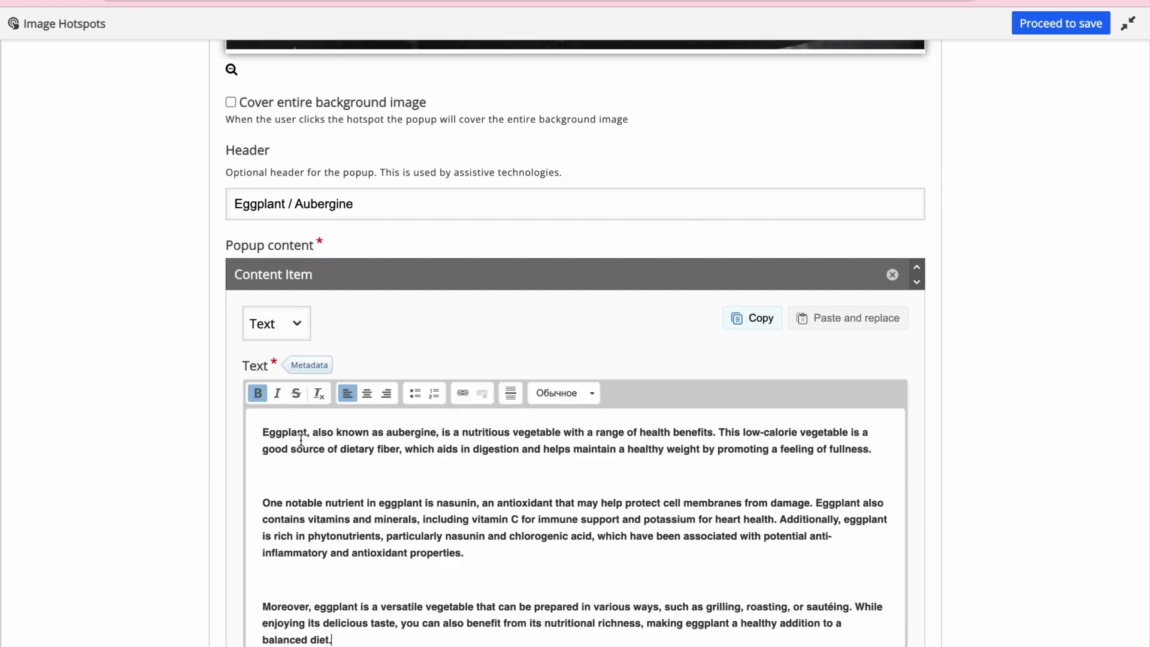
{"action": "scroll", "coordinate": [277, 406], "scroll_direction": "down", "scroll_amount": 2}
{"action": "left_click", "coordinate": [277, 406]}
{"action": "key", "text": "BackSpace"}
{"action": "left_click", "coordinate": [303, 496]}
{"action": "key", "text": "BackSpace"}
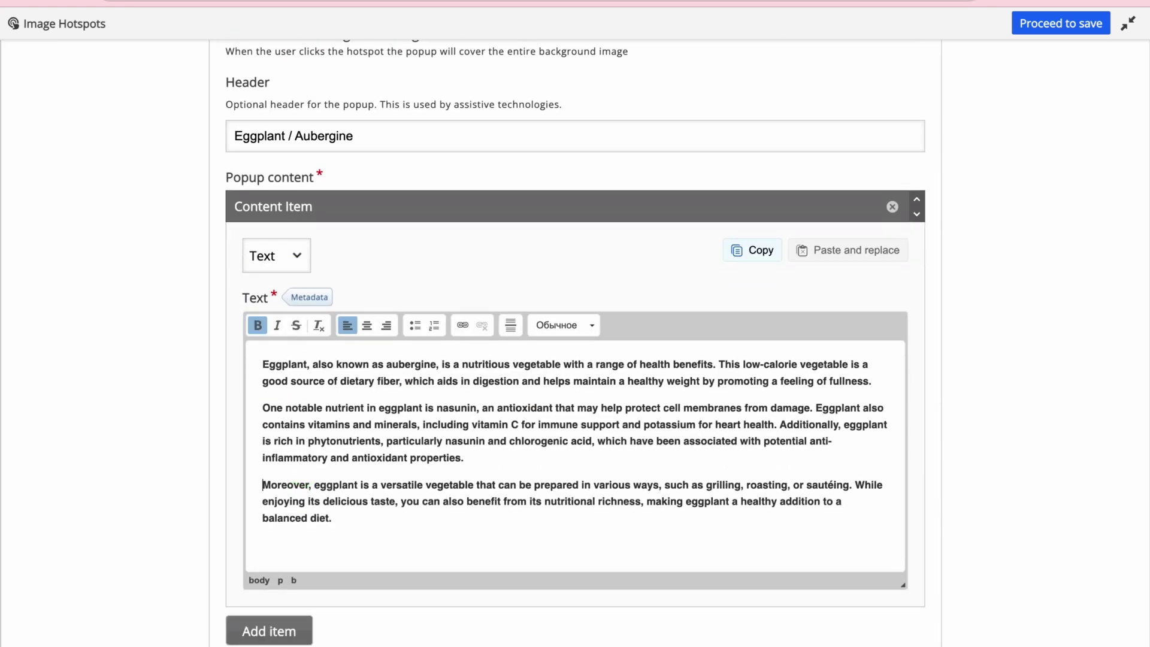
{"action": "scroll", "coordinate": [250, 475], "scroll_direction": "down", "scroll_amount": 4}
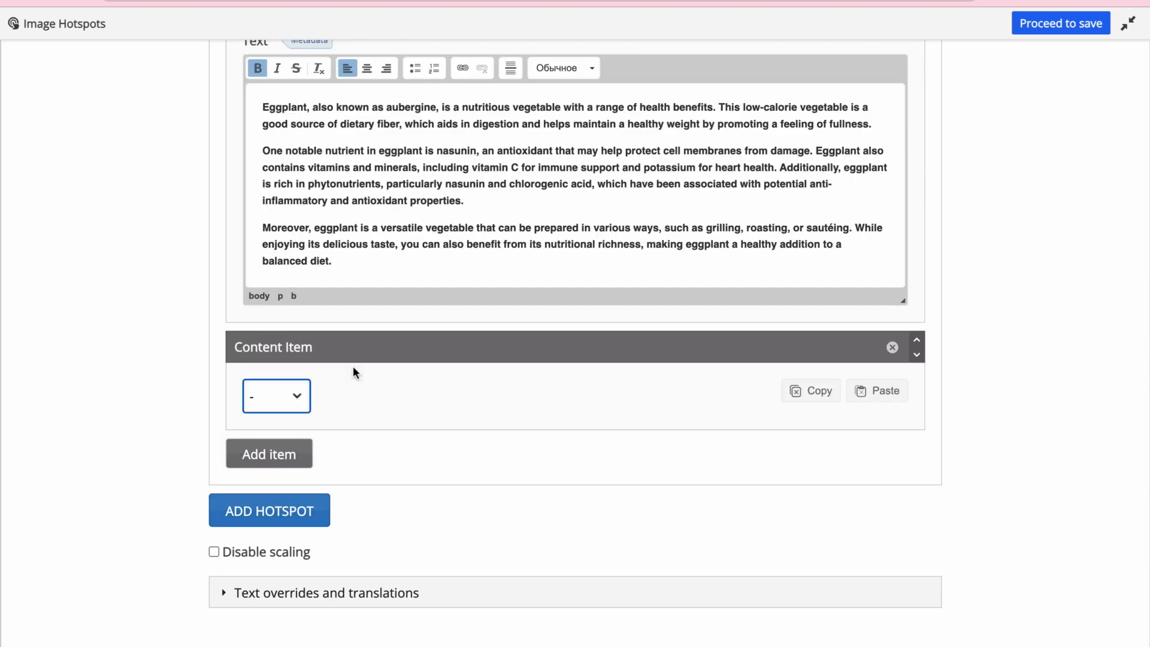
Make the second eggplant item an Audio clip titled 'Secrets of Eggplant'.
{"action": "left_click", "coordinate": [296, 397]}
{"action": "left_click", "coordinate": [281, 479]}
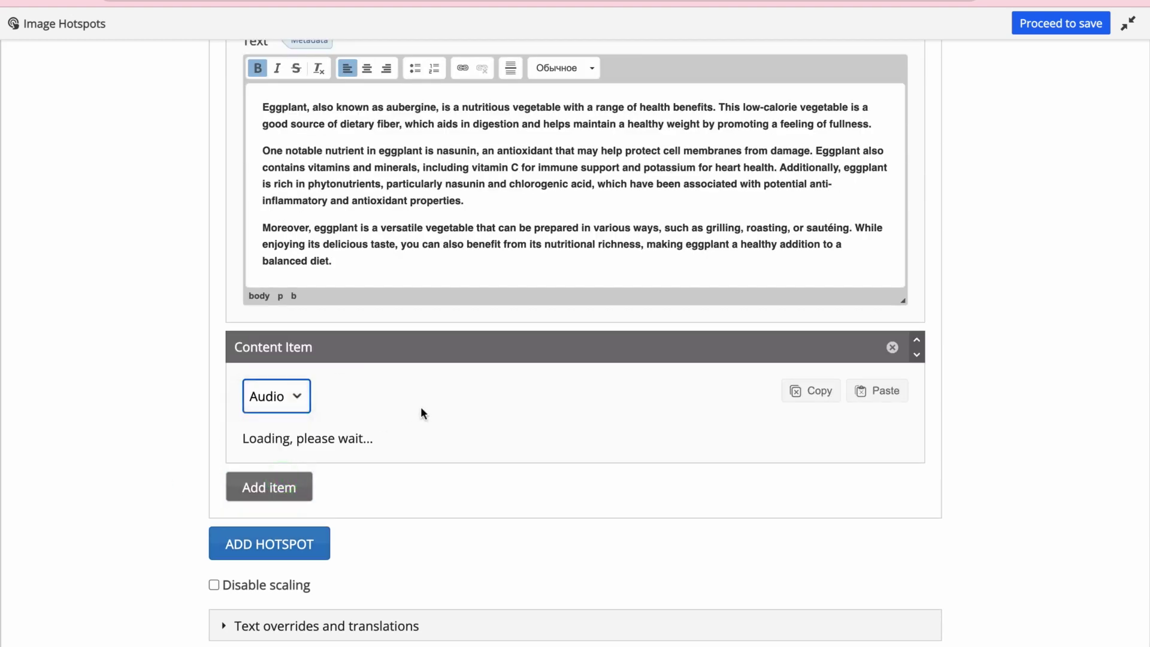
{"action": "scroll", "coordinate": [420, 407], "scroll_direction": "down", "scroll_amount": 3}
{"action": "left_click_drag", "start_coordinate": [342, 336], "coordinate": [228, 337]}
{"action": "type", "text": "Secr"}
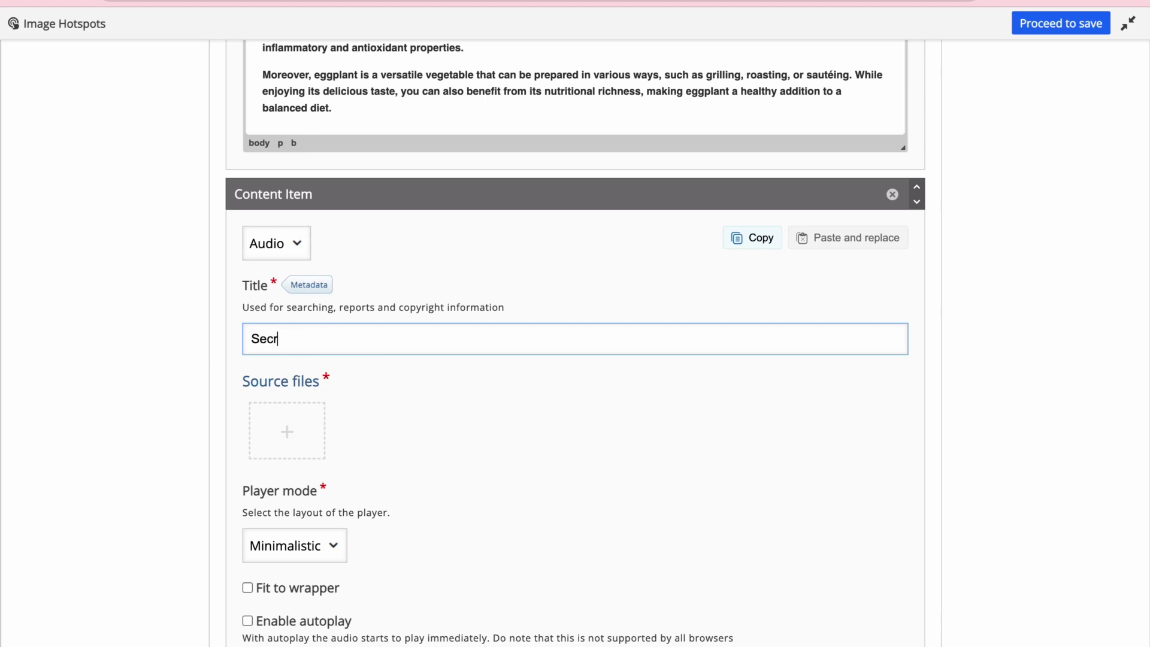
{"action": "type", "text": "ets of Eggplant"}
{"action": "scroll", "coordinate": [257, 254], "scroll_direction": "down", "scroll_amount": 2}
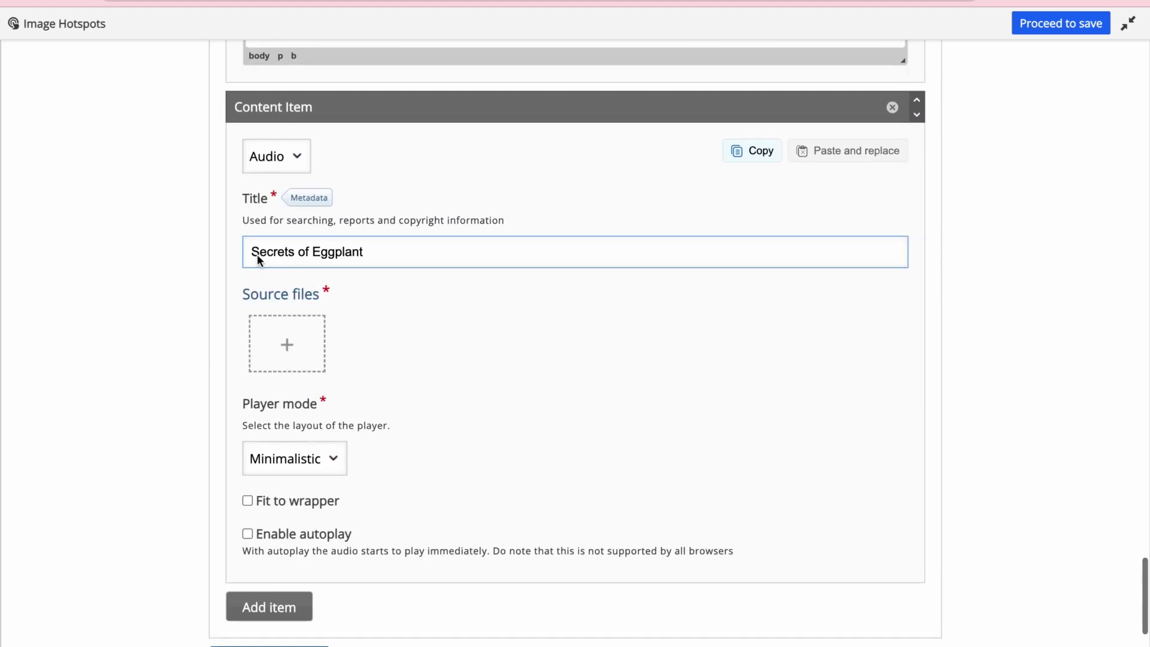
Insert the pasted podcast URL as the audio source.
{"action": "left_click", "coordinate": [287, 344]}
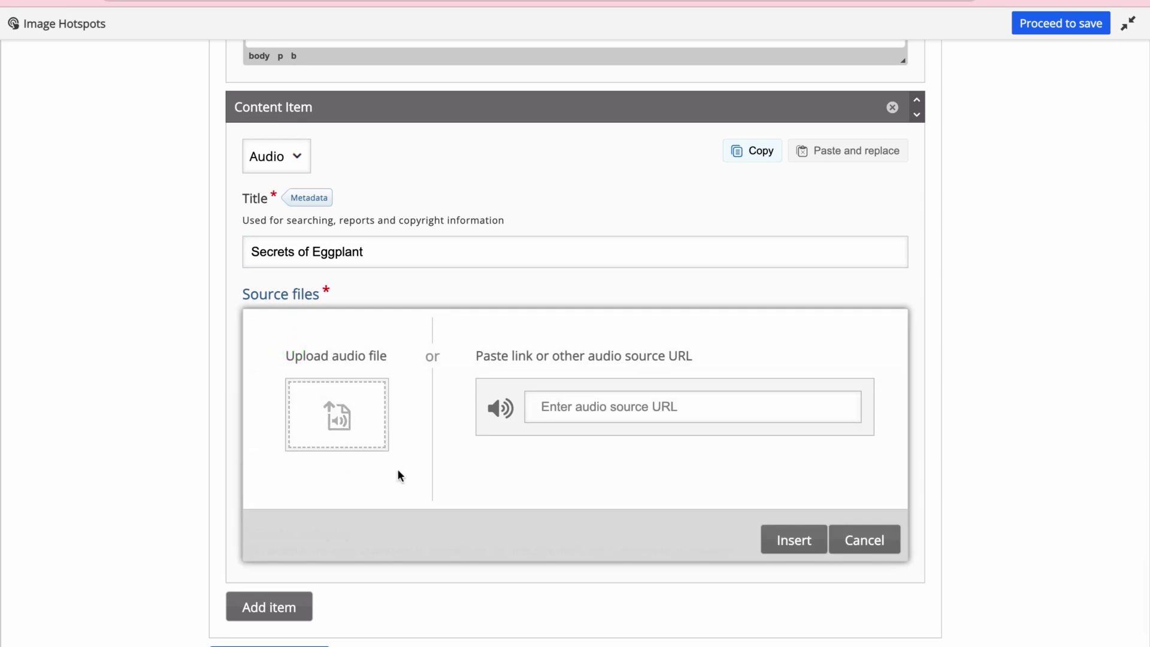
{"action": "scroll", "coordinate": [398, 469], "scroll_direction": "down", "scroll_amount": 1}
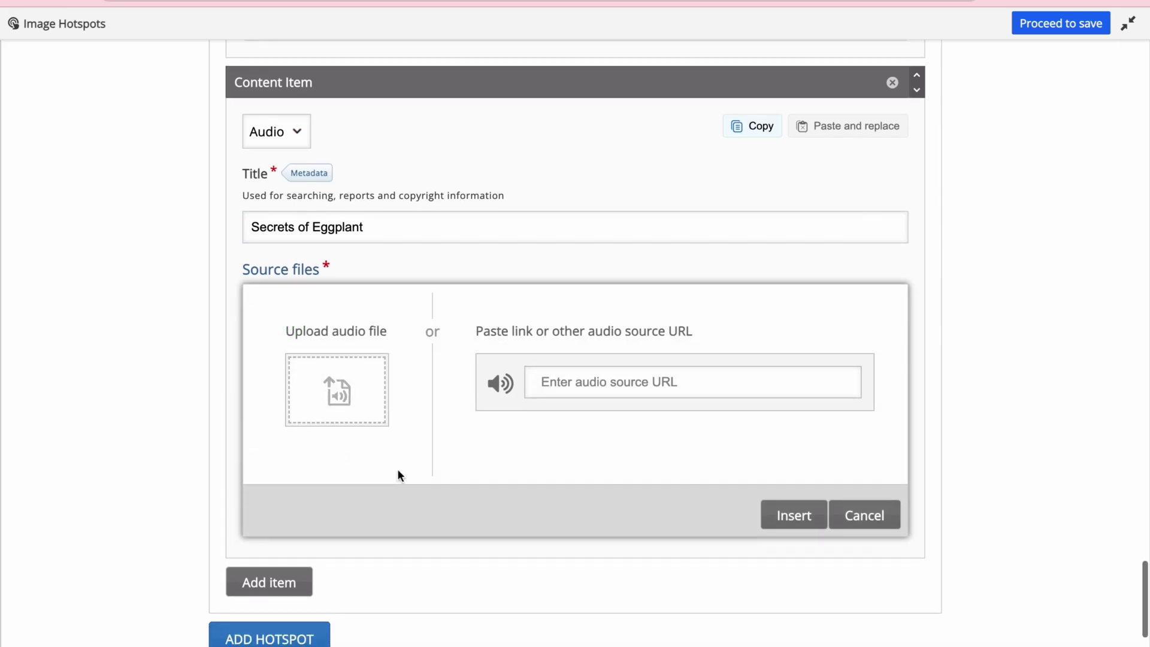
{"action": "left_click", "coordinate": [557, 386]}
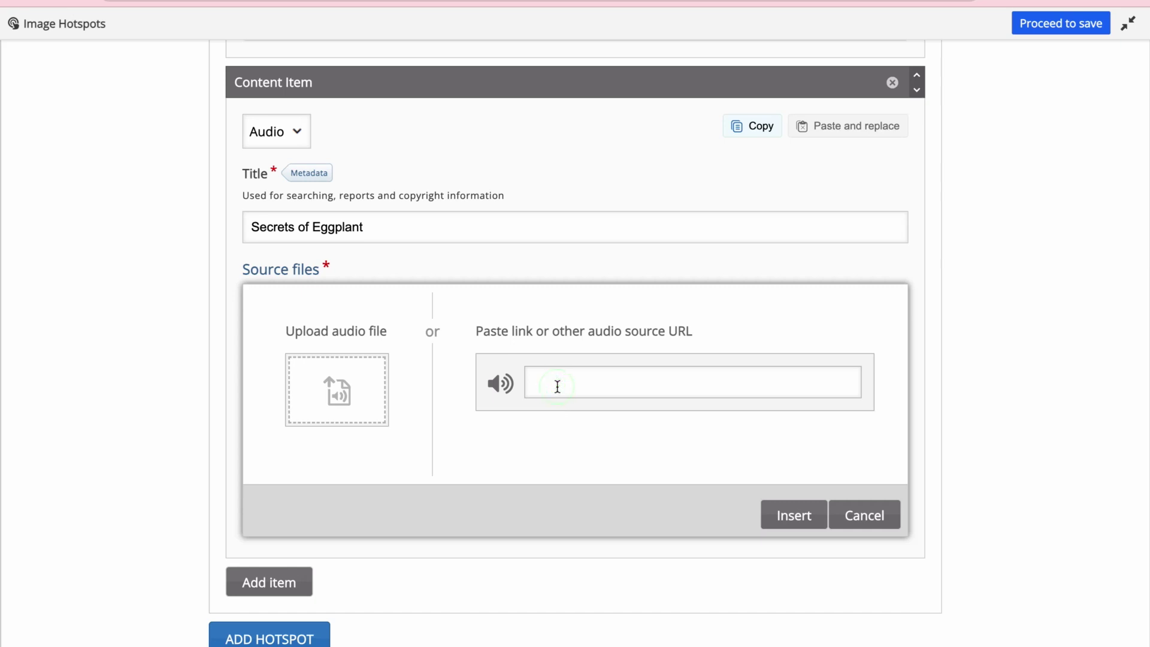
{"action": "type", "text": "https://todaysmainingredient.podbean.com/e/eggplant/"}
{"action": "left_click", "coordinate": [795, 517]}
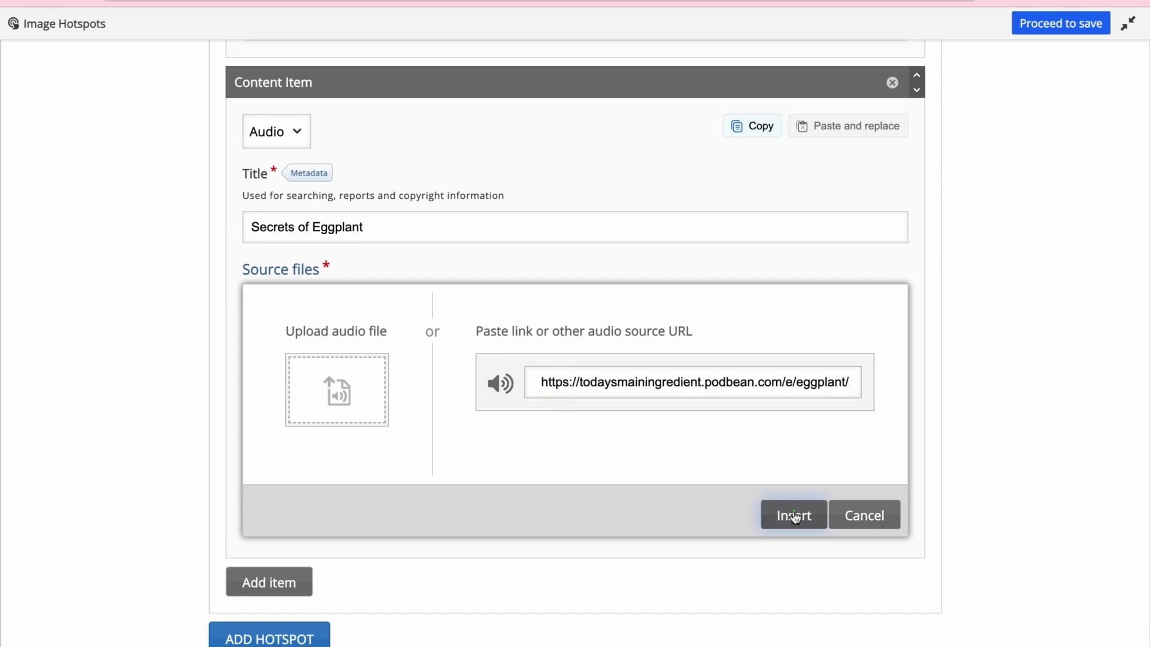
{"action": "scroll", "coordinate": [531, 389], "scroll_direction": "down", "scroll_amount": 3}
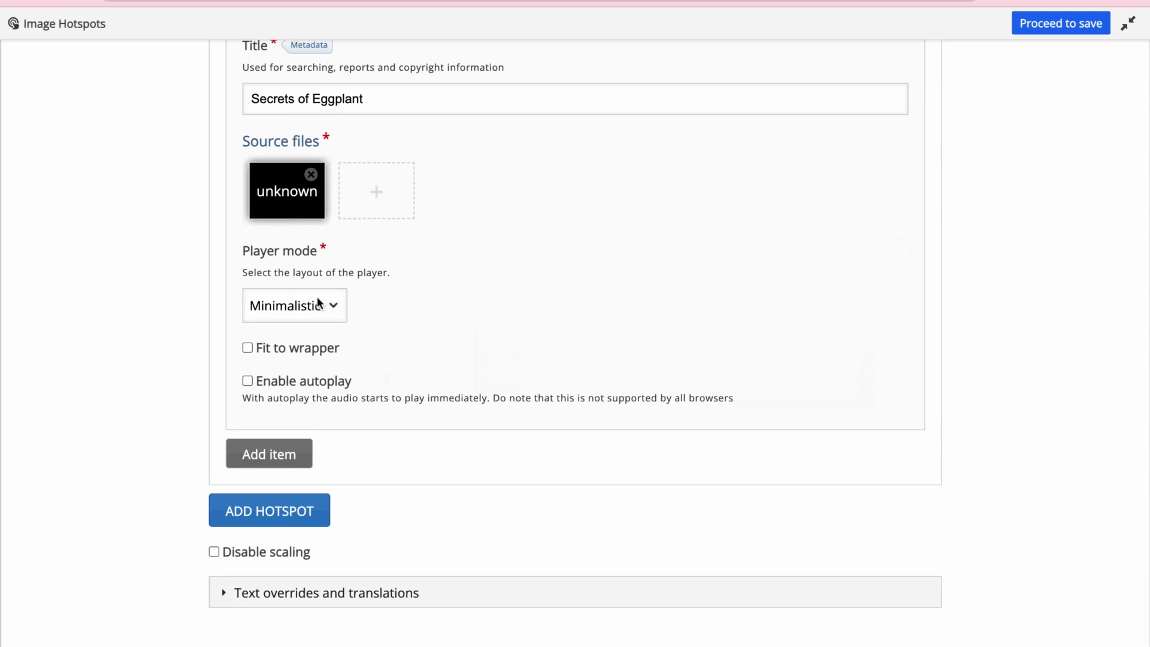
Keep Minimalistic as the player mode and save the hotspot content.
{"action": "left_click", "coordinate": [319, 304]}
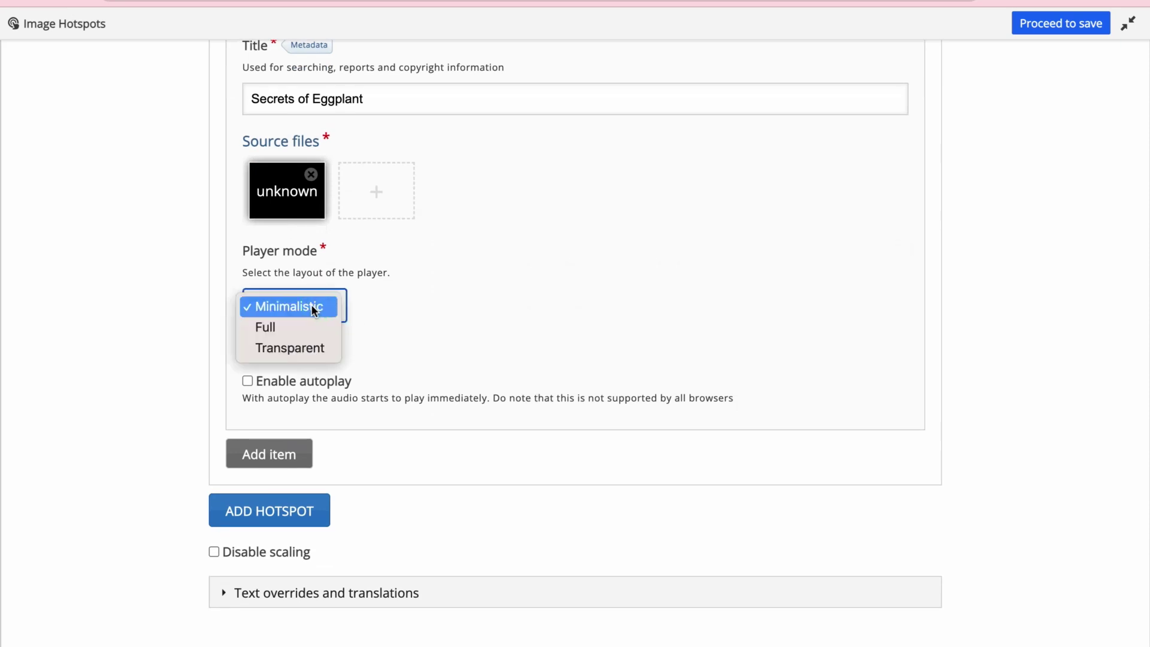
{"action": "left_click", "coordinate": [296, 304]}
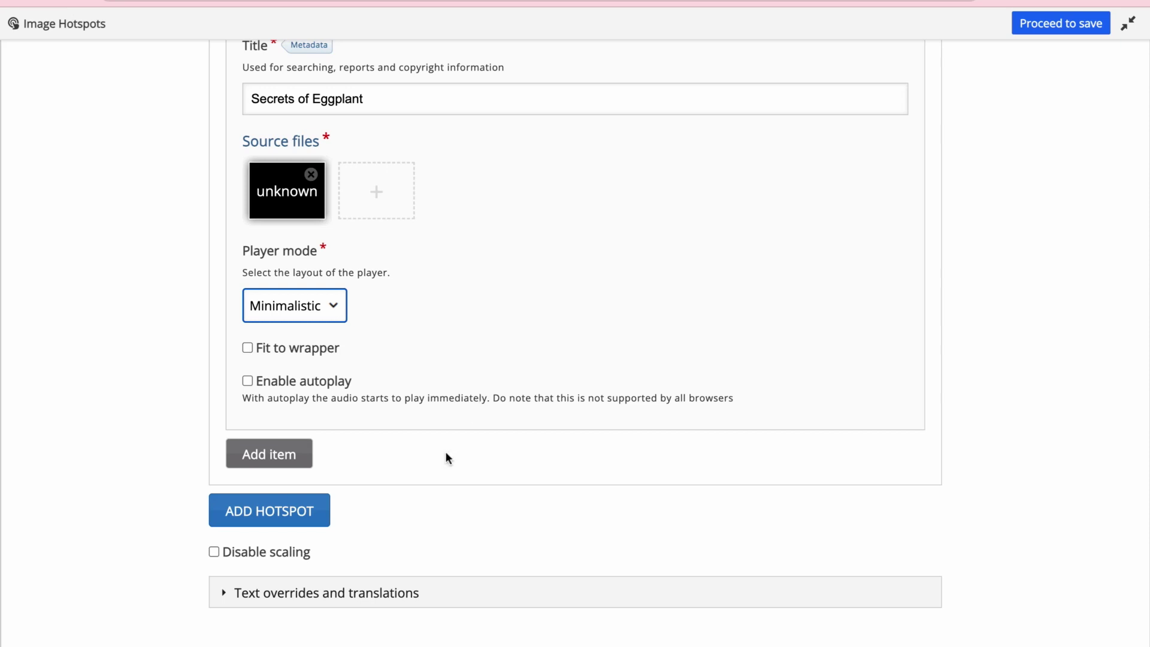
{"action": "left_click", "coordinate": [1059, 24]}
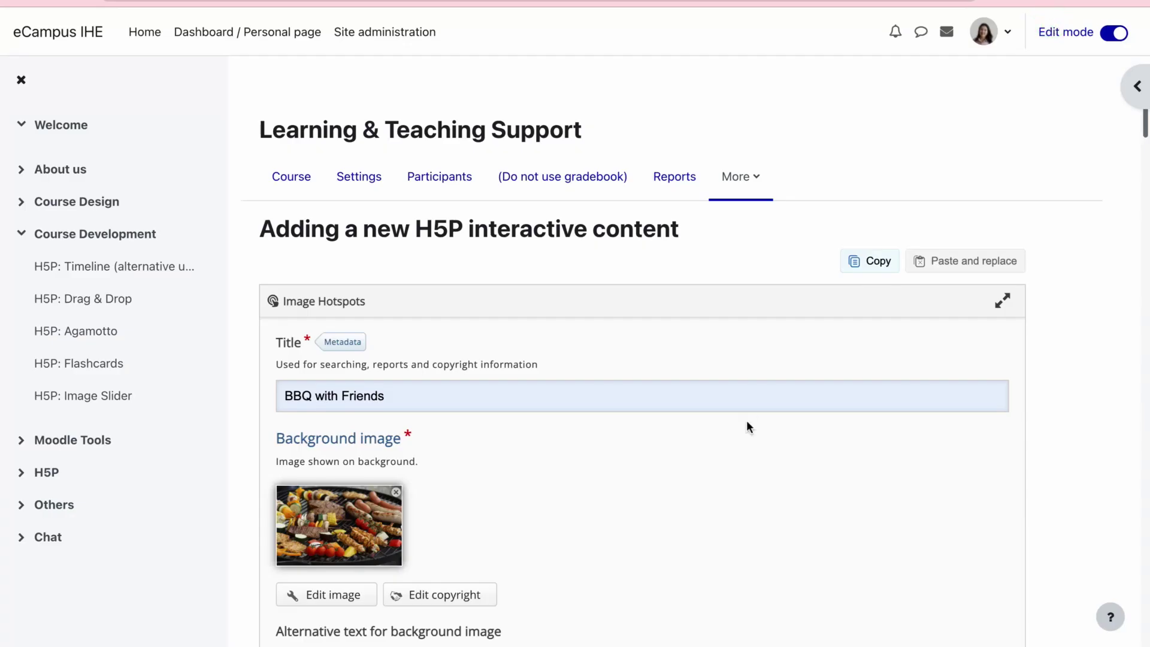
Save the BBQ with Friends hotspot content.
{"action": "scroll", "coordinate": [747, 423], "scroll_direction": "down", "scroll_amount": 20}
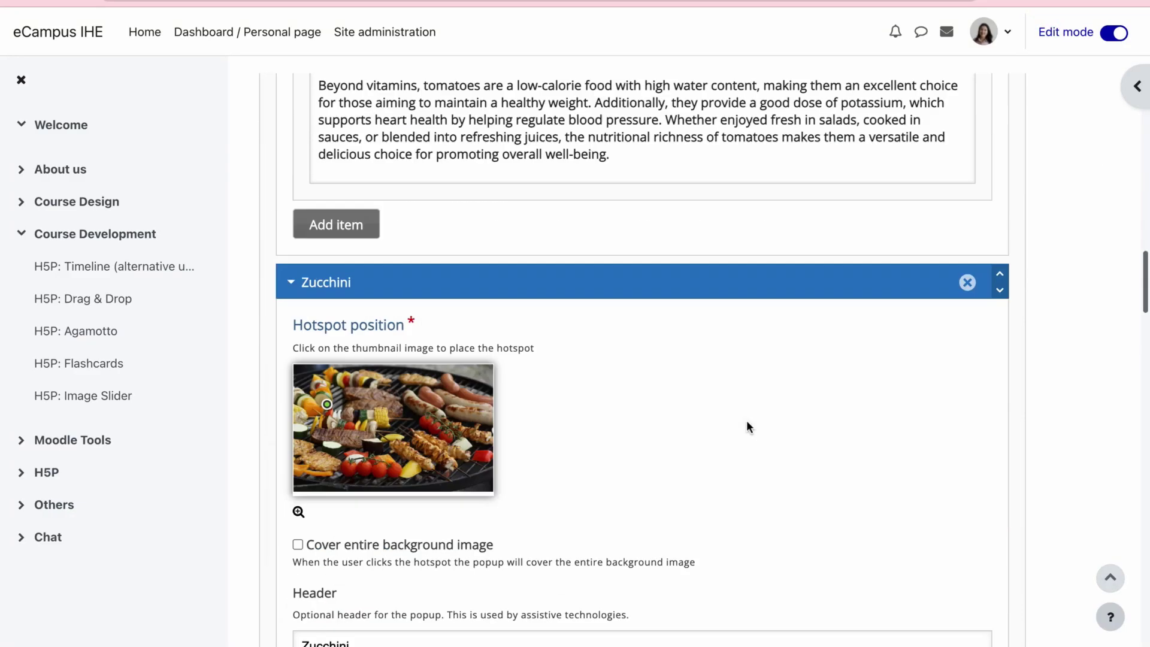
{"action": "left_click", "coordinate": [277, 563]}
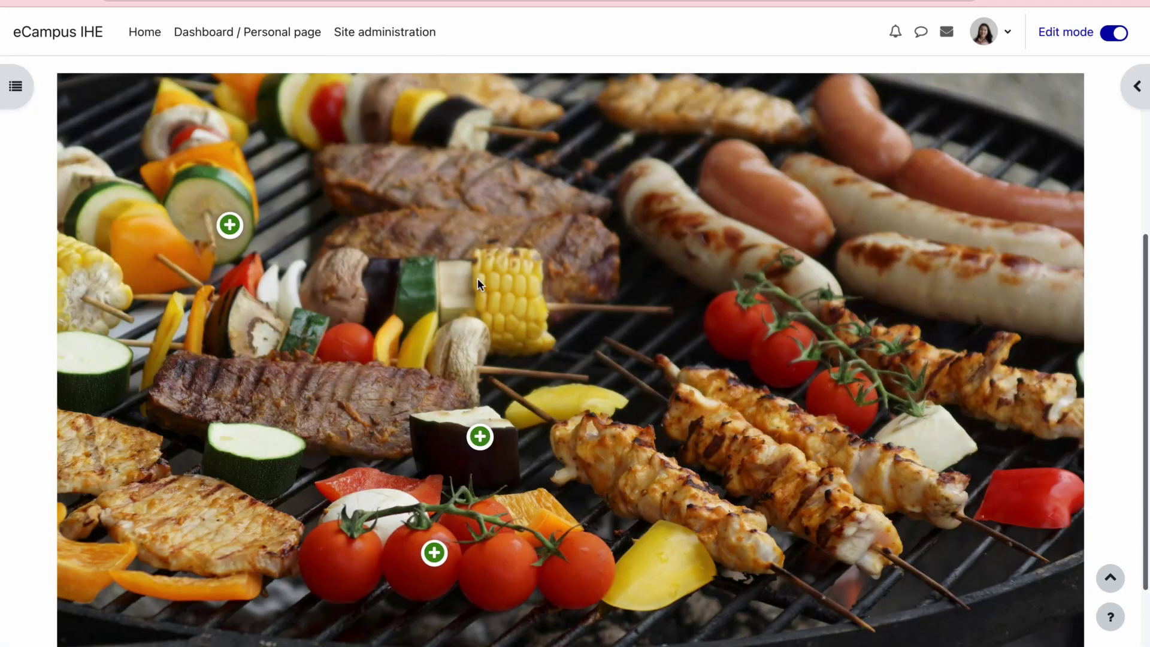
{"action": "scroll", "coordinate": [477, 278], "scroll_direction": "up", "scroll_amount": 1}
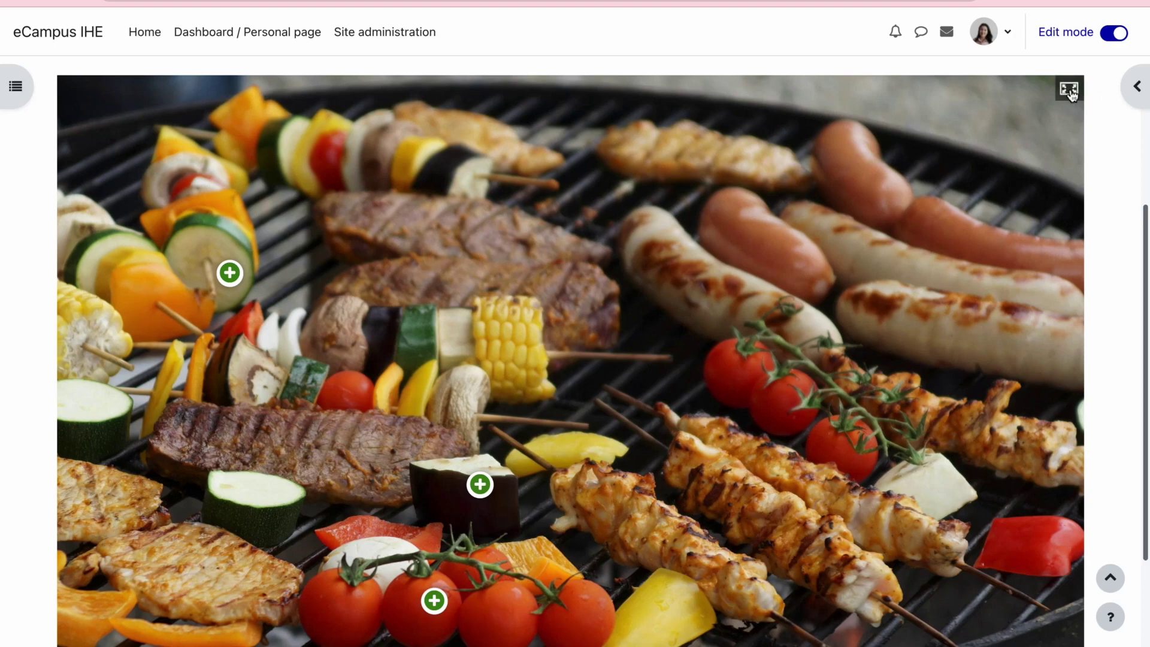
Preview the hotspot image full screen and check the Zucchini popup.
{"action": "left_click", "coordinate": [1069, 90]}
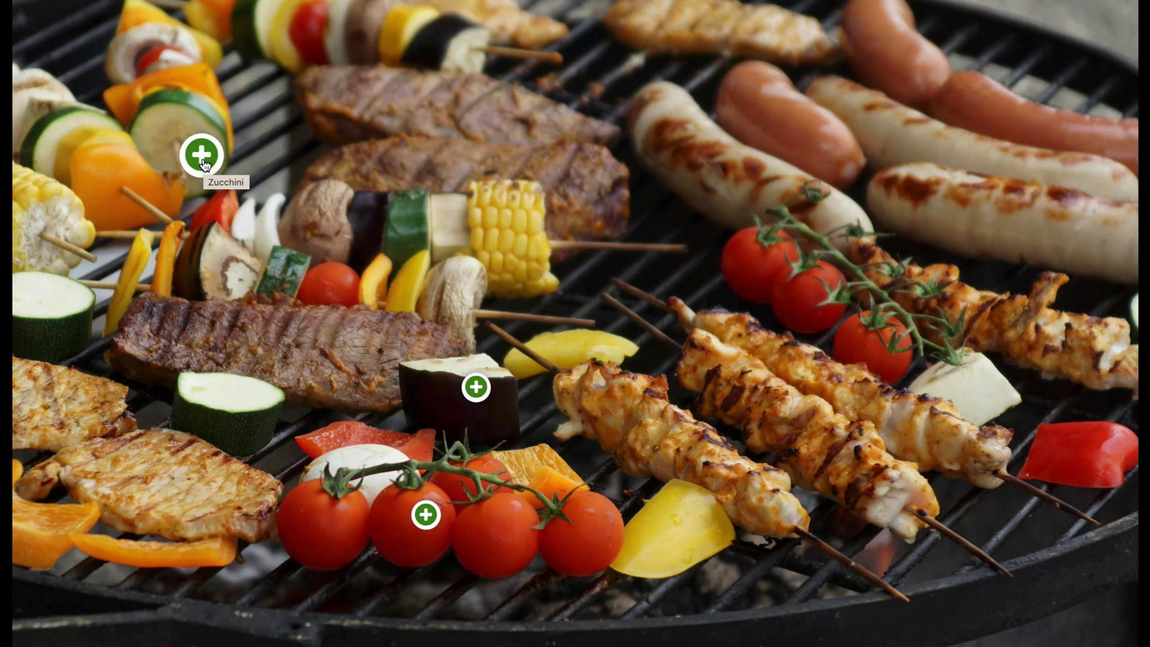
{"action": "left_click", "coordinate": [202, 160]}
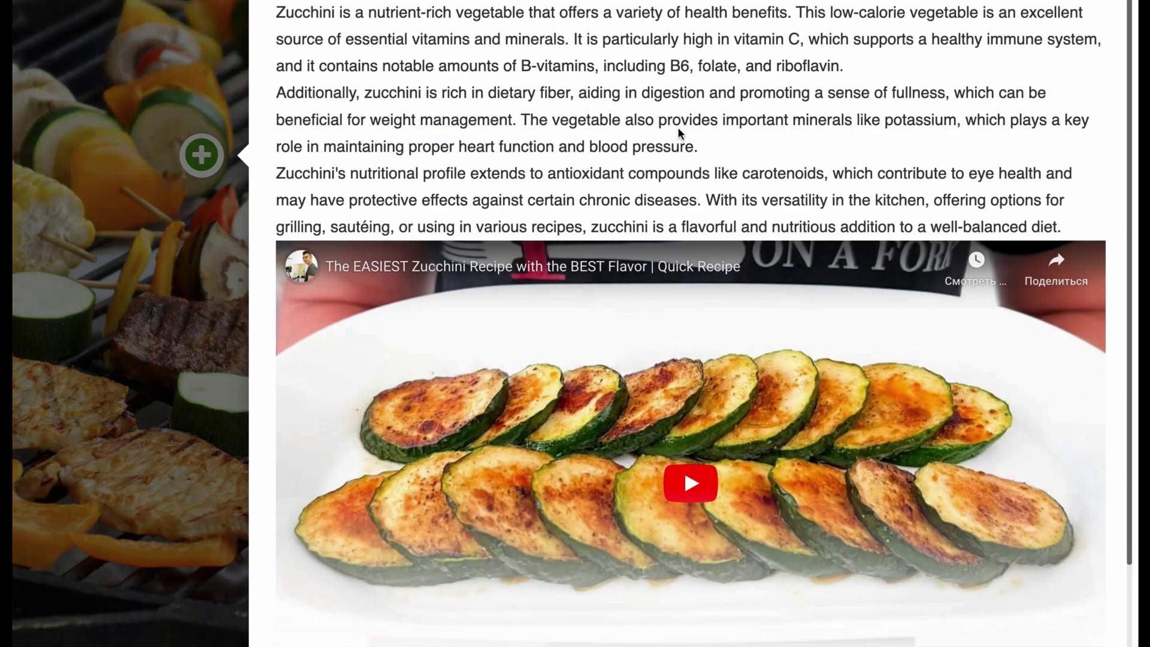
{"action": "scroll", "coordinate": [680, 132], "scroll_direction": "down", "scroll_amount": 1}
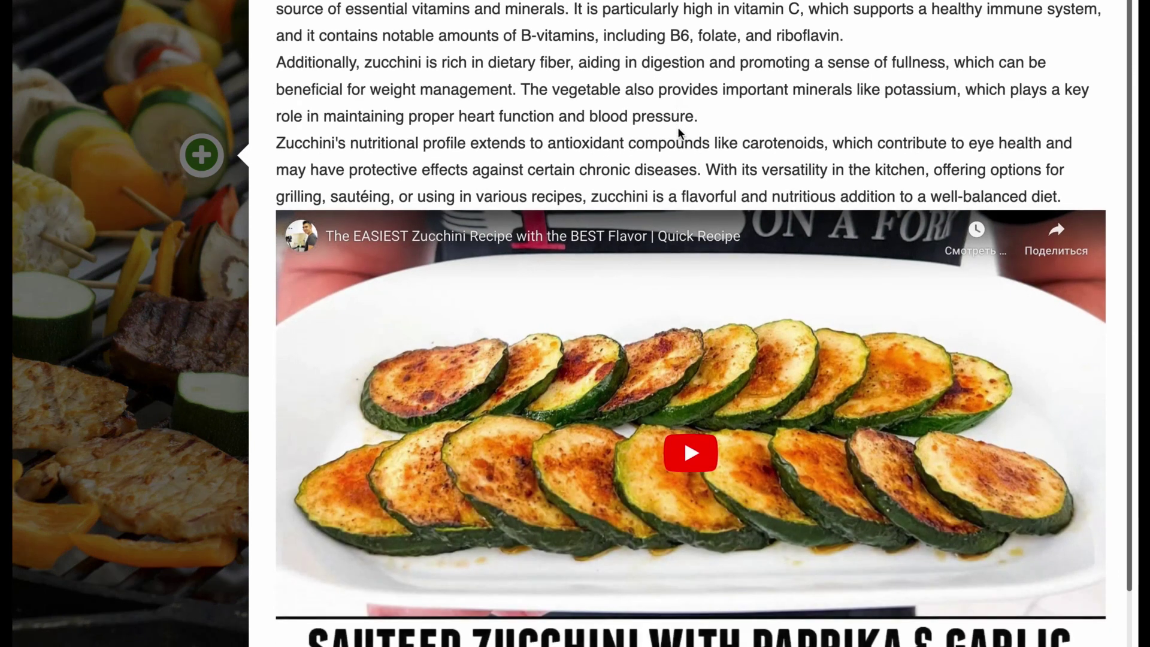
{"action": "scroll", "coordinate": [679, 129], "scroll_direction": "down", "scroll_amount": 3}
{"action": "scroll", "coordinate": [679, 130], "scroll_direction": "up", "scroll_amount": 4}
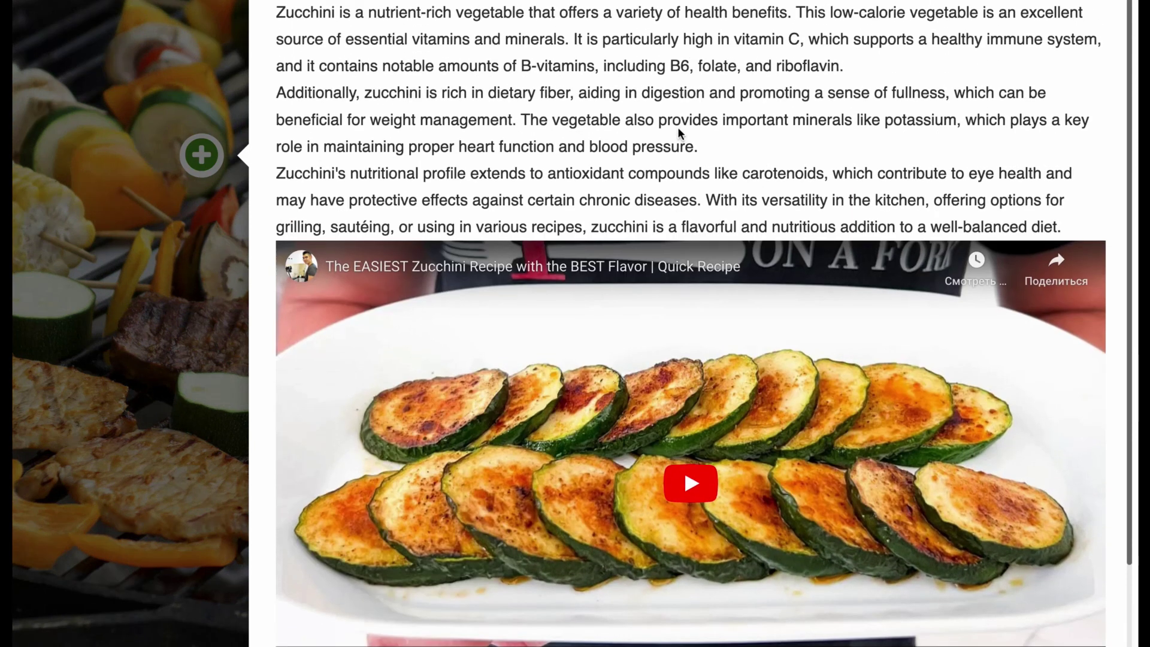
{"action": "scroll", "coordinate": [679, 131], "scroll_direction": "down", "scroll_amount": 3}
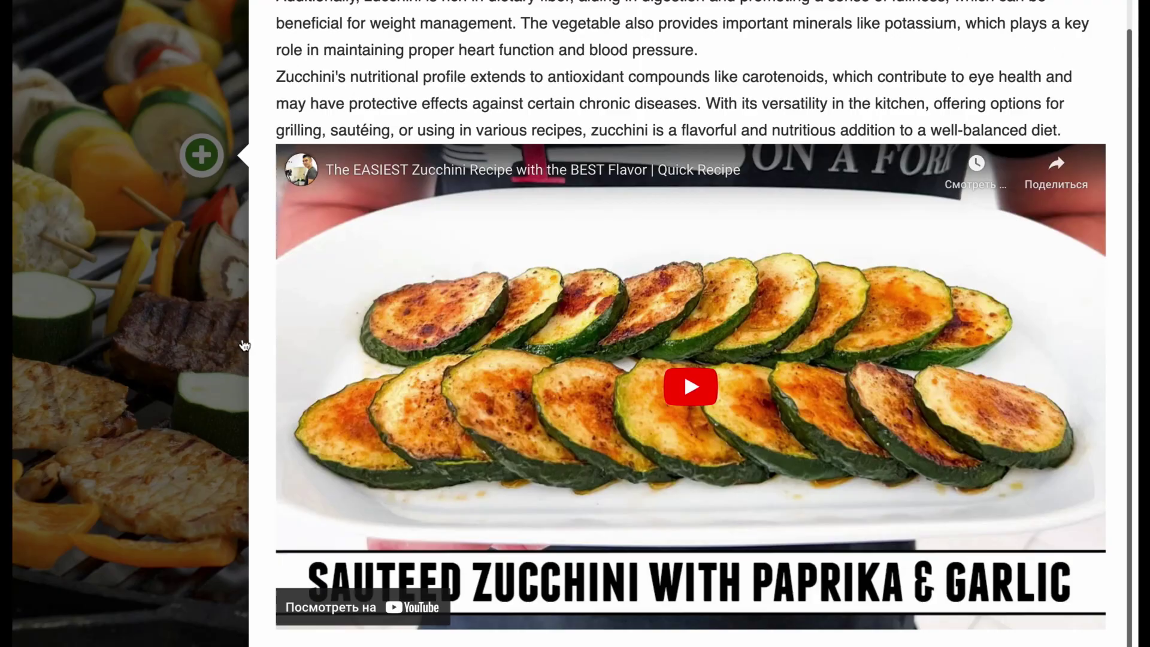
{"action": "left_click", "coordinate": [230, 383]}
Check the Tomato and Eggplant / Aubergine popups, including the unsupported-audio message.
{"action": "left_click", "coordinate": [427, 517]}
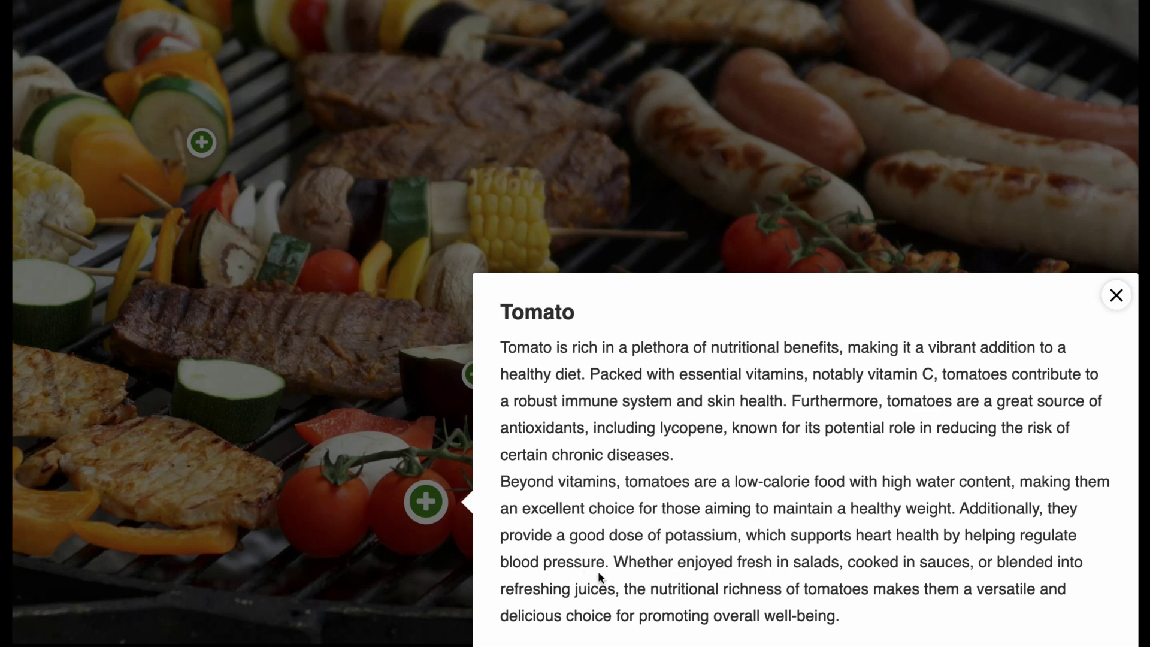
{"action": "left_click", "coordinate": [423, 441]}
{"action": "left_click", "coordinate": [475, 383]}
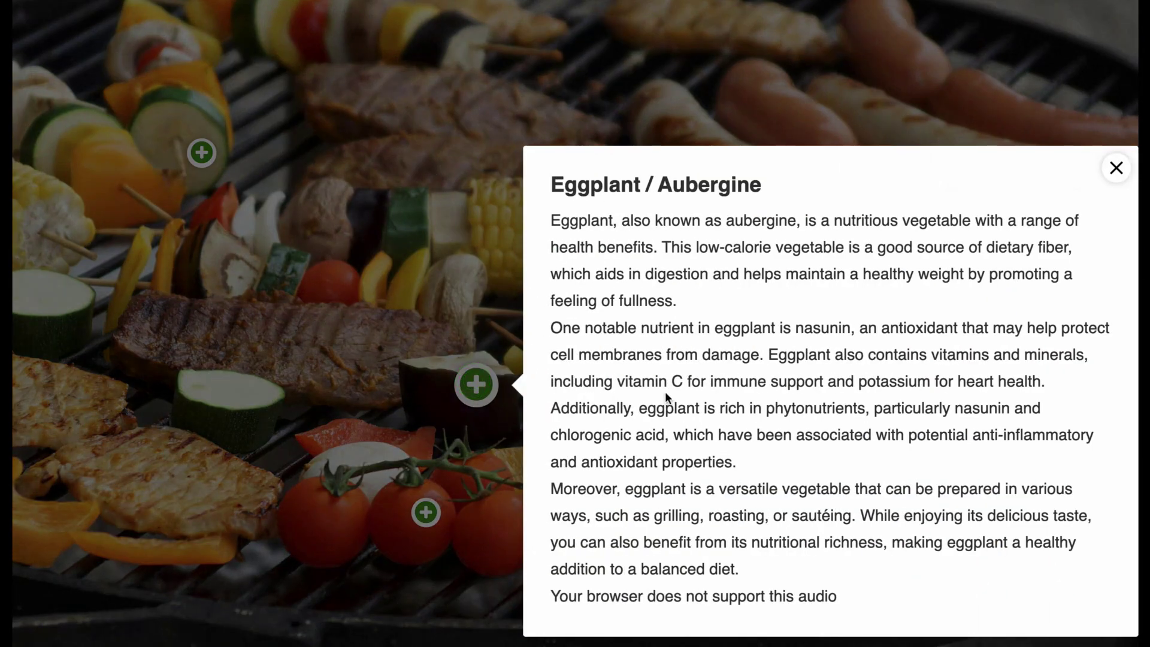
{"action": "left_click_drag", "start_coordinate": [858, 596], "coordinate": [547, 601]}
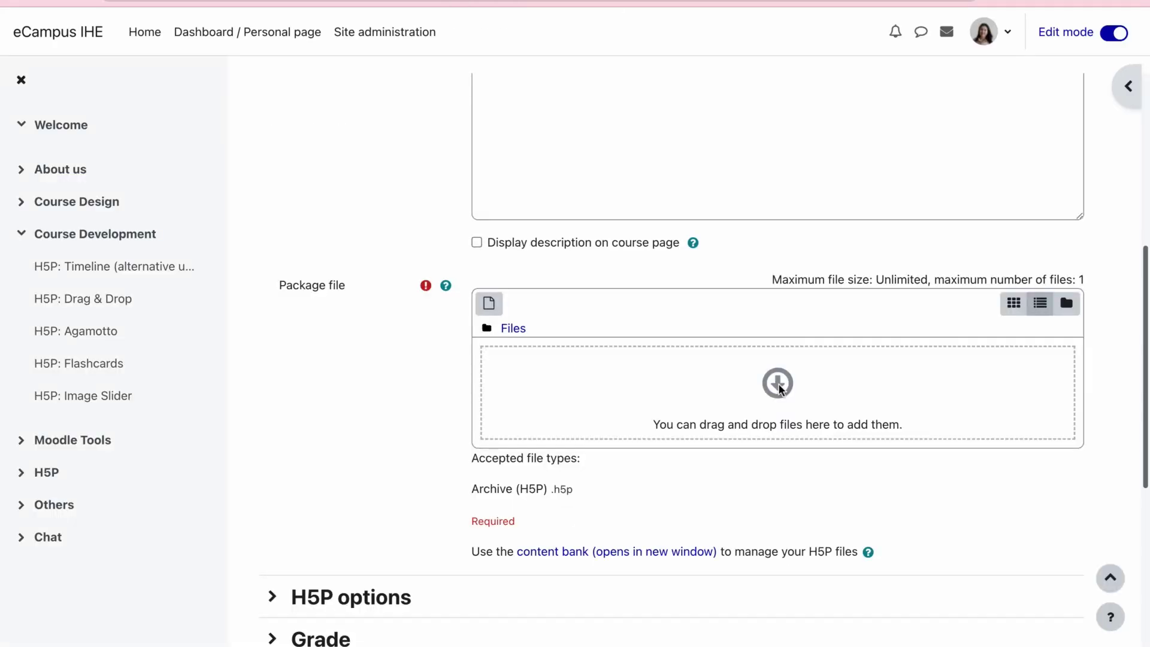
Attach the BBQ with Friends file from the Content bank as the package, then save and return to course.
{"action": "left_click", "coordinate": [775, 402]}
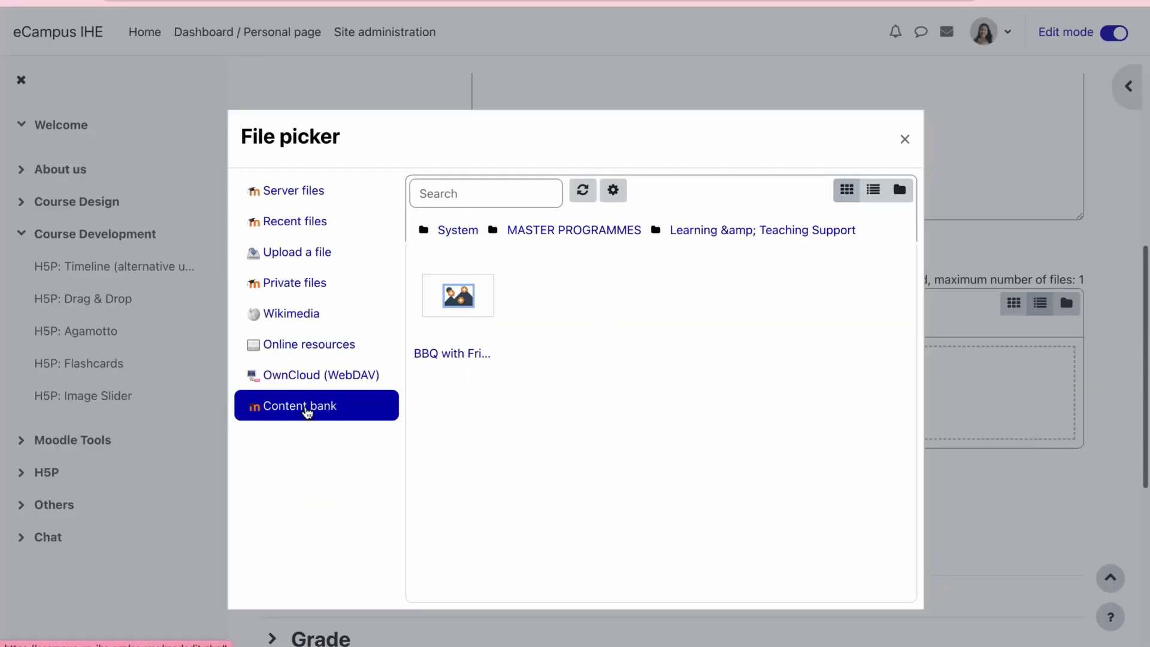
{"action": "left_click", "coordinate": [442, 356]}
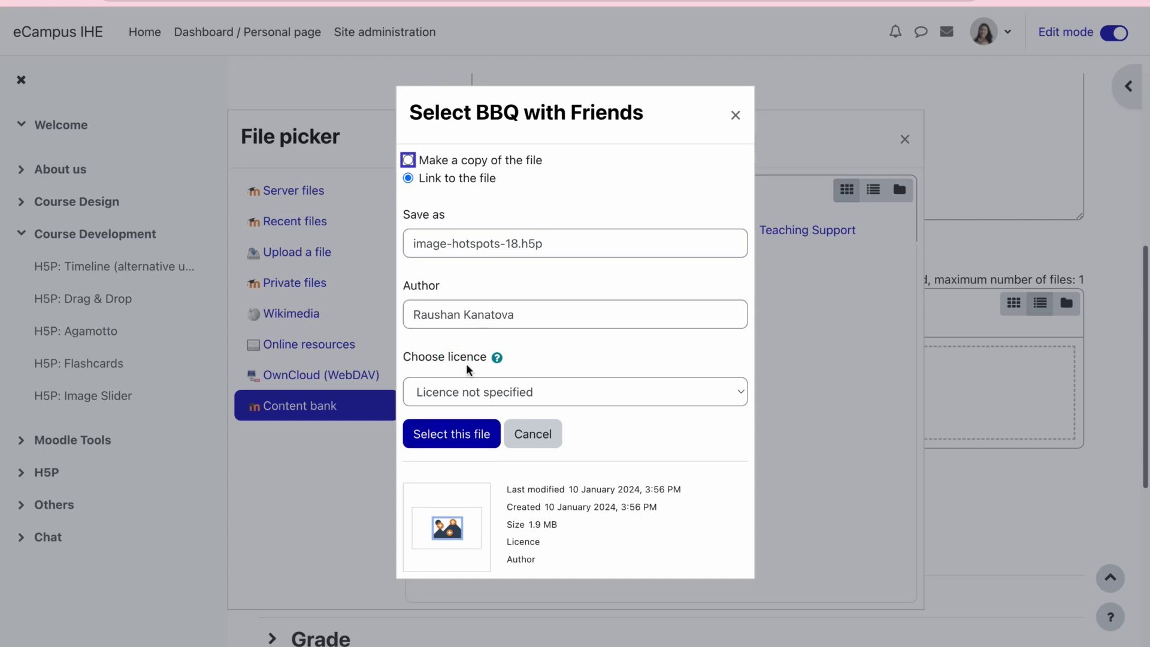
{"action": "left_click", "coordinate": [462, 437]}
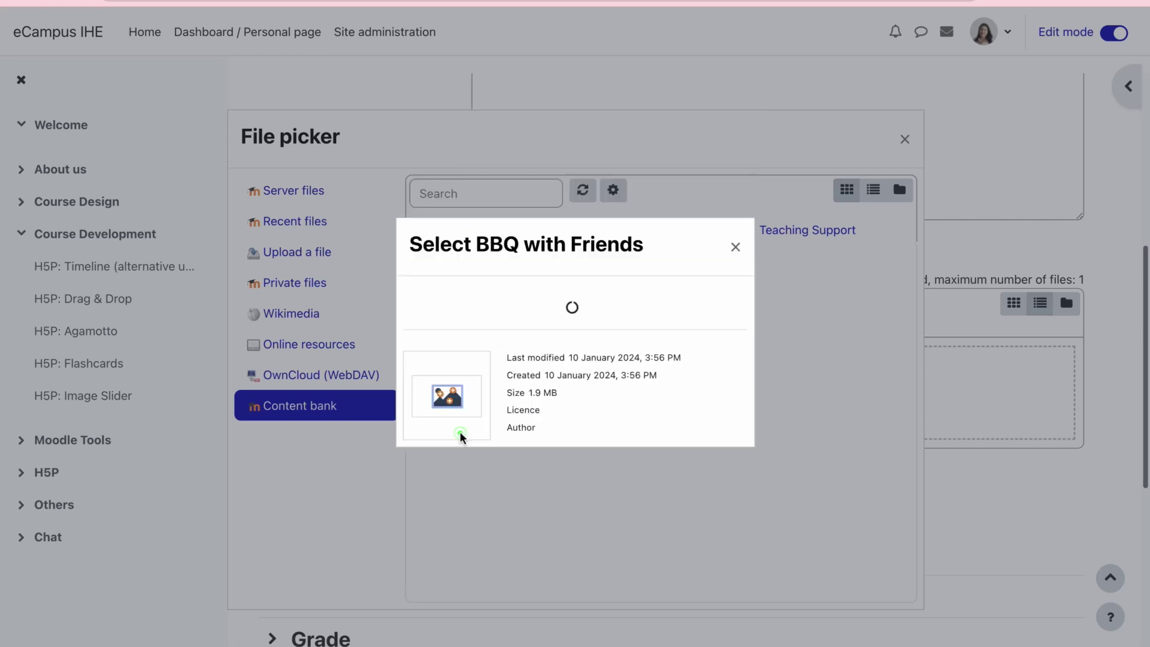
{"action": "scroll", "coordinate": [573, 441], "scroll_direction": "down", "scroll_amount": 7}
{"action": "left_click", "coordinate": [545, 541]}
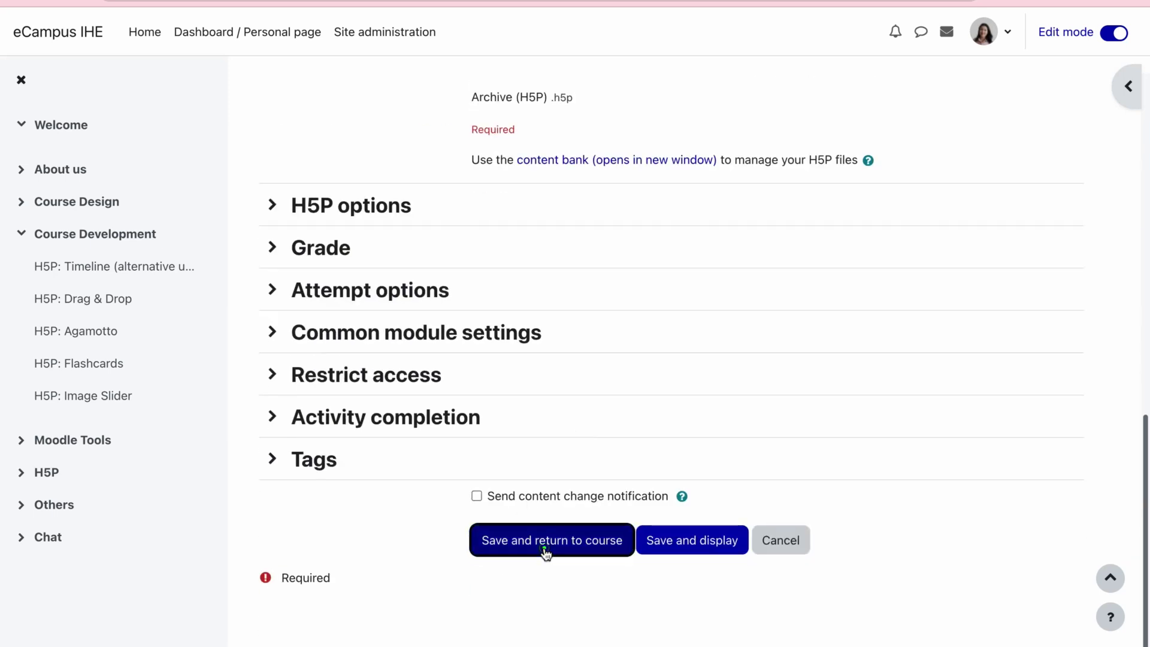
{"action": "scroll", "coordinate": [546, 554], "scroll_direction": "down", "scroll_amount": 10}
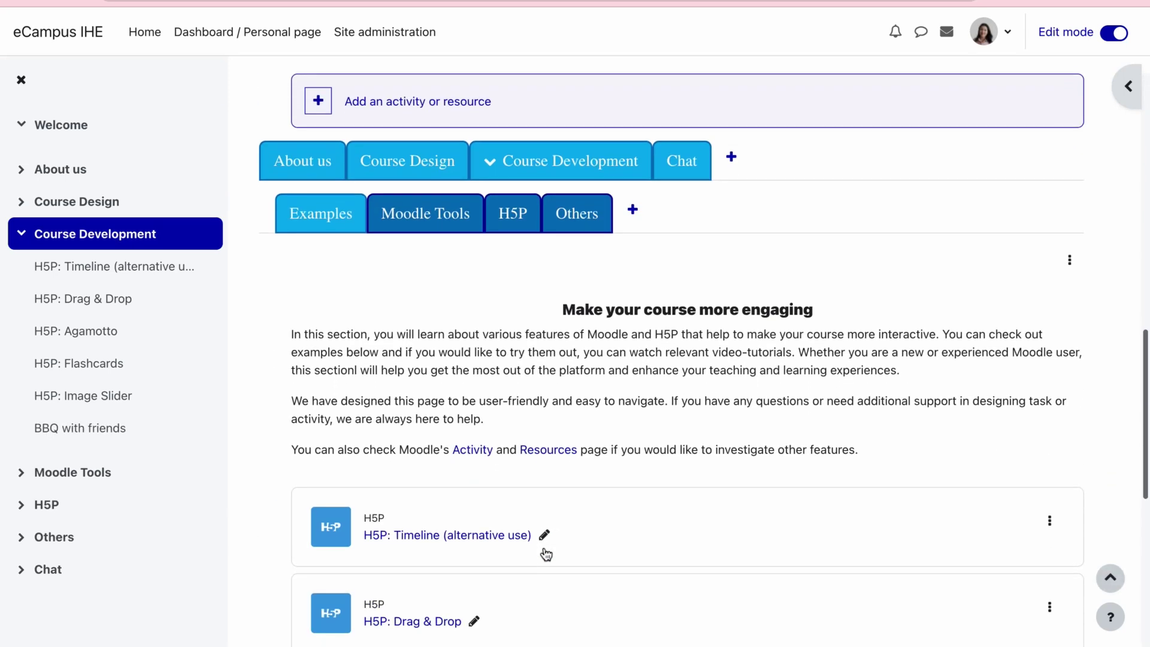